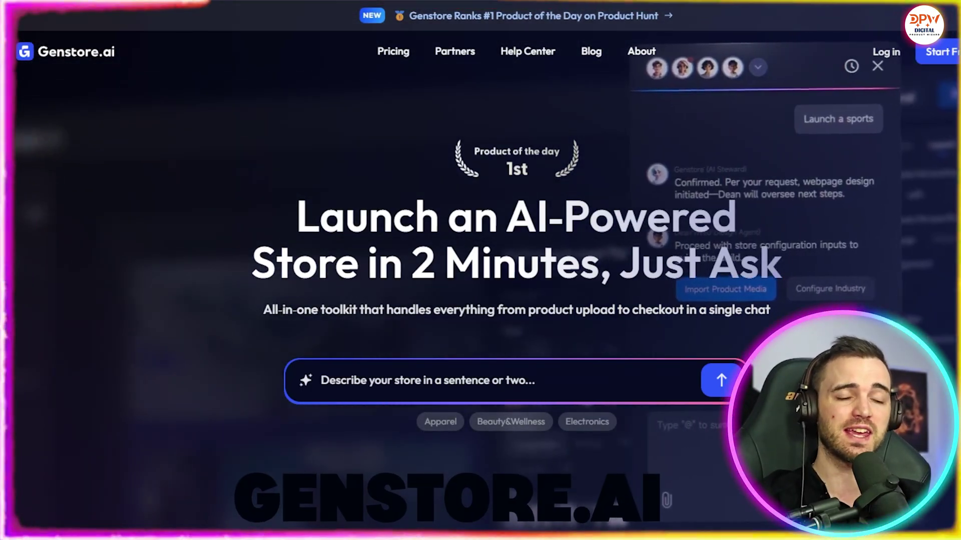
Step: Scroll through the Genstore.ai homepage to look over what it offers
scroll(481, 271, down, 1)
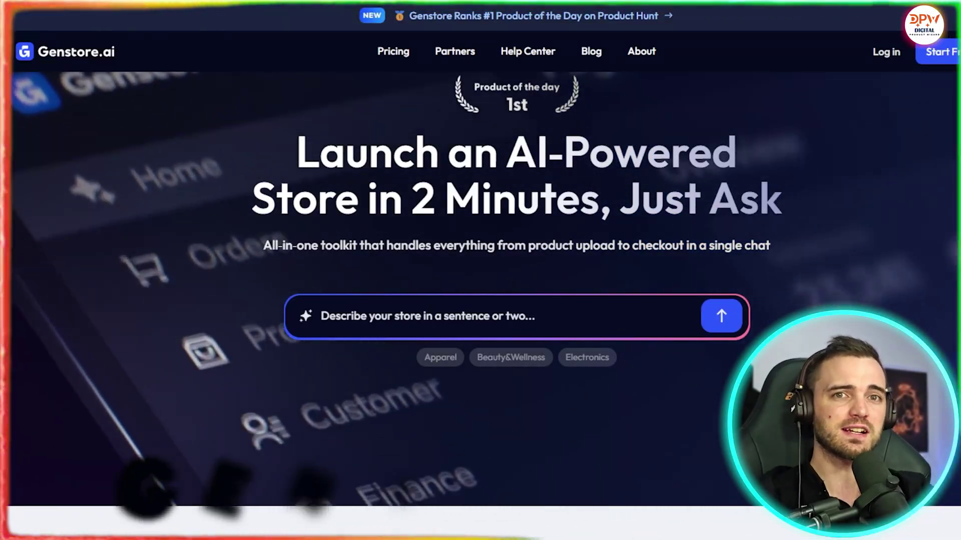
scroll(481, 270, down, 5)
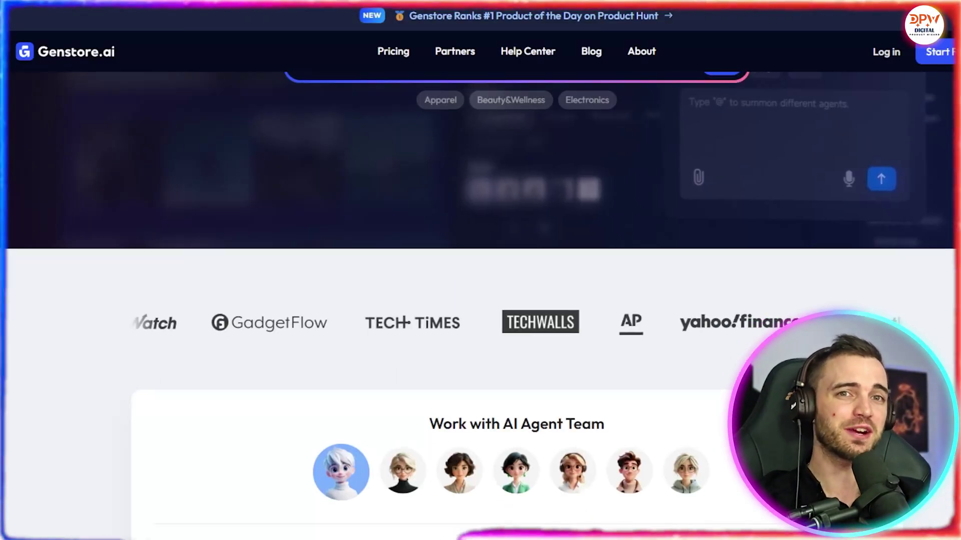
scroll(480, 270, down, 1)
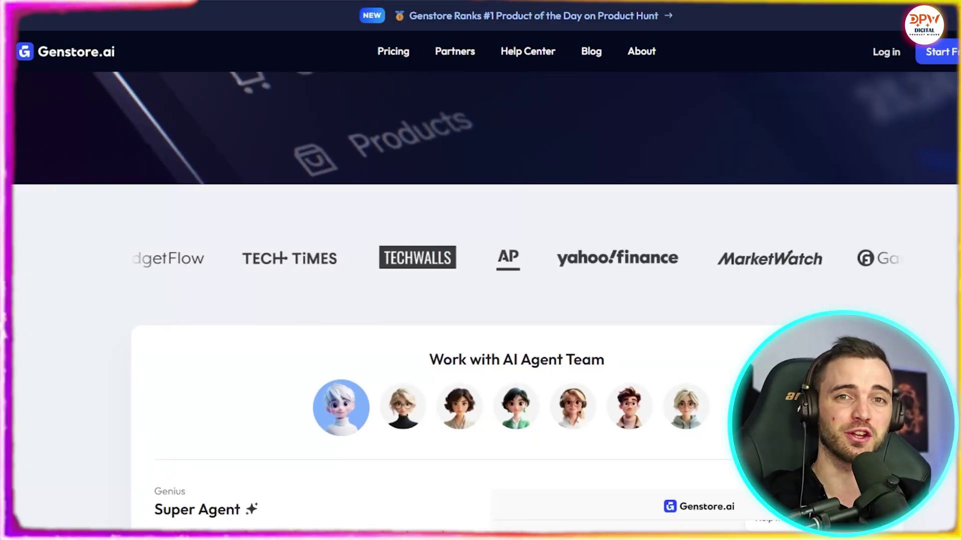
scroll(480, 270, down, 4)
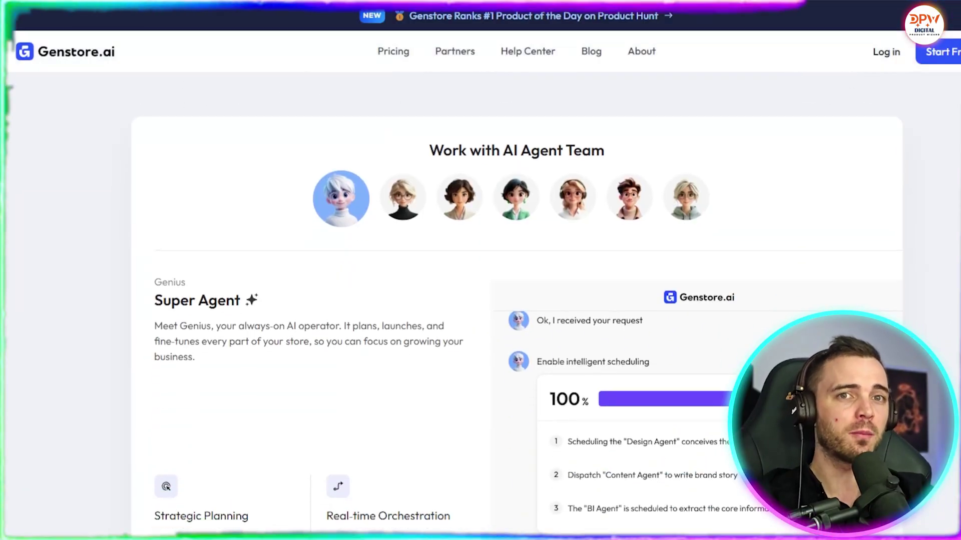
scroll(480, 271, down, 1)
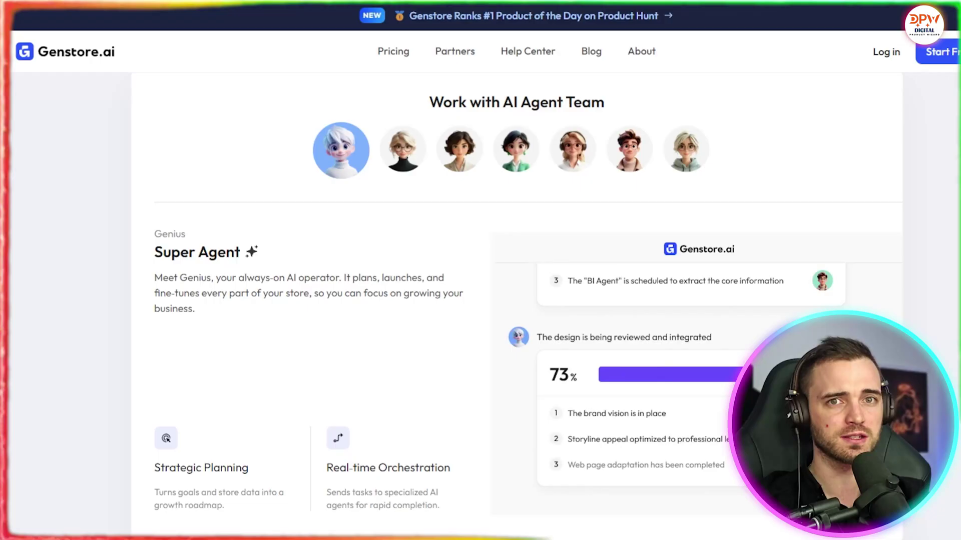
scroll(480, 270, down, 1)
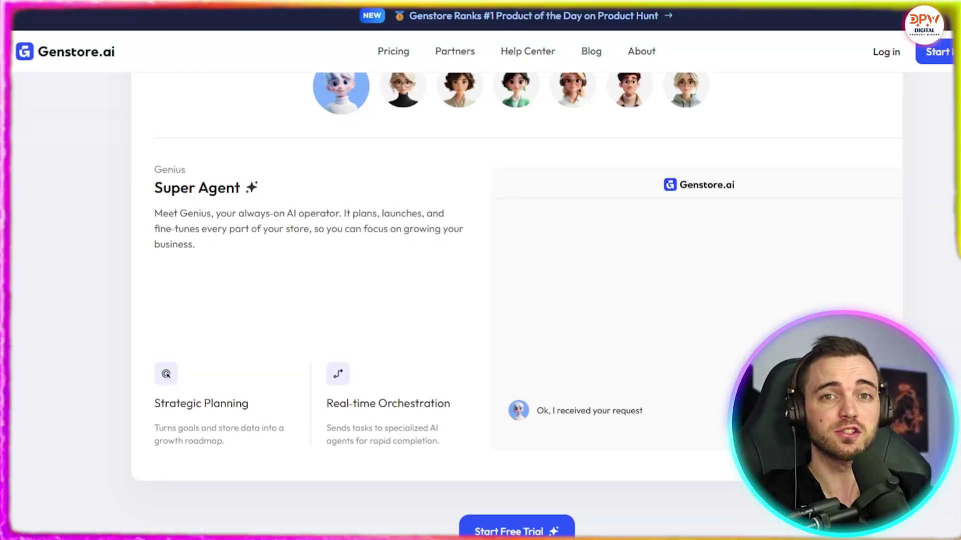
scroll(480, 300, down, 1)
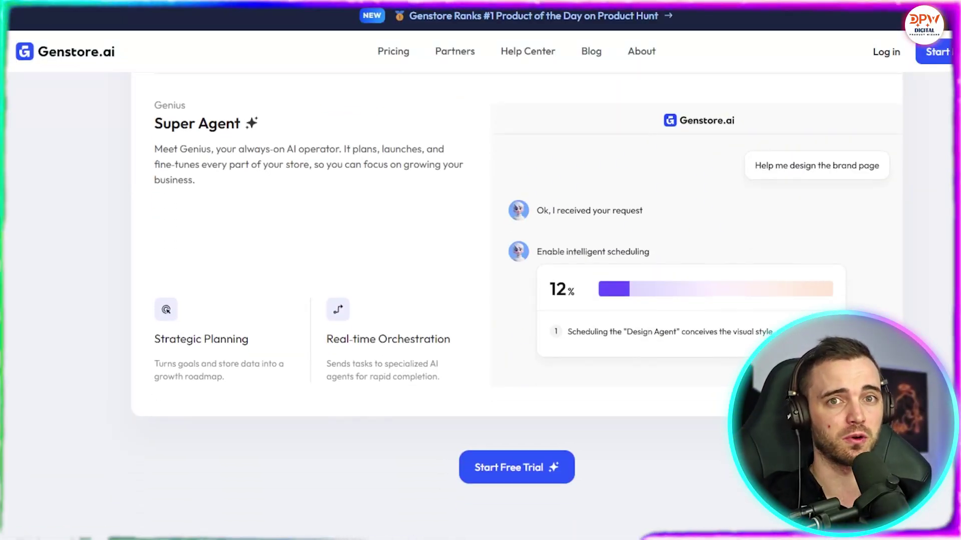
scroll(481, 300, down, 1)
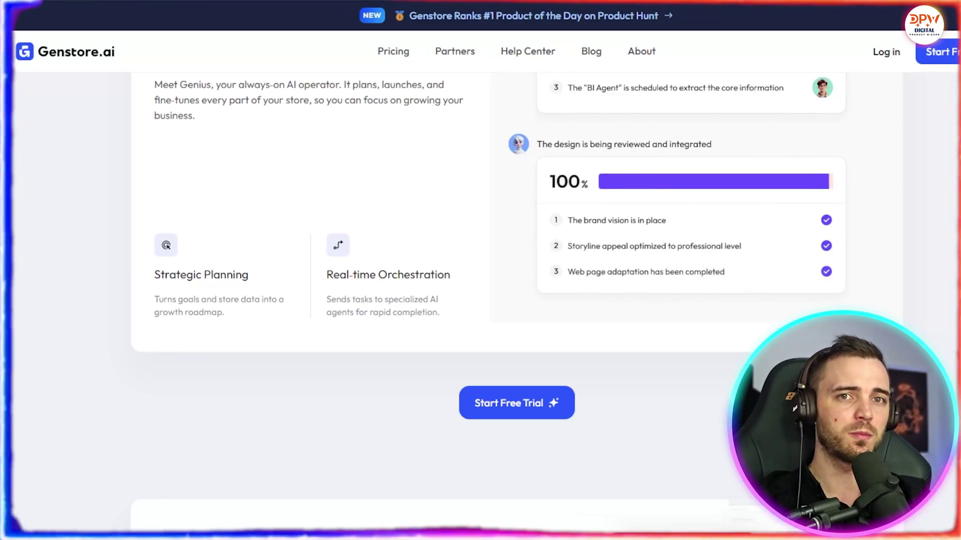
scroll(480, 301, up, 1)
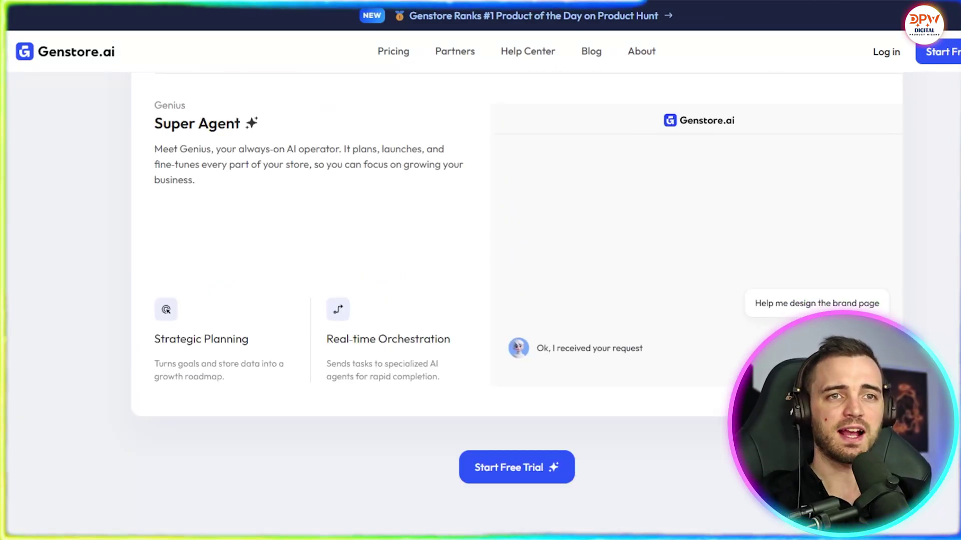
scroll(480, 300, down, 6)
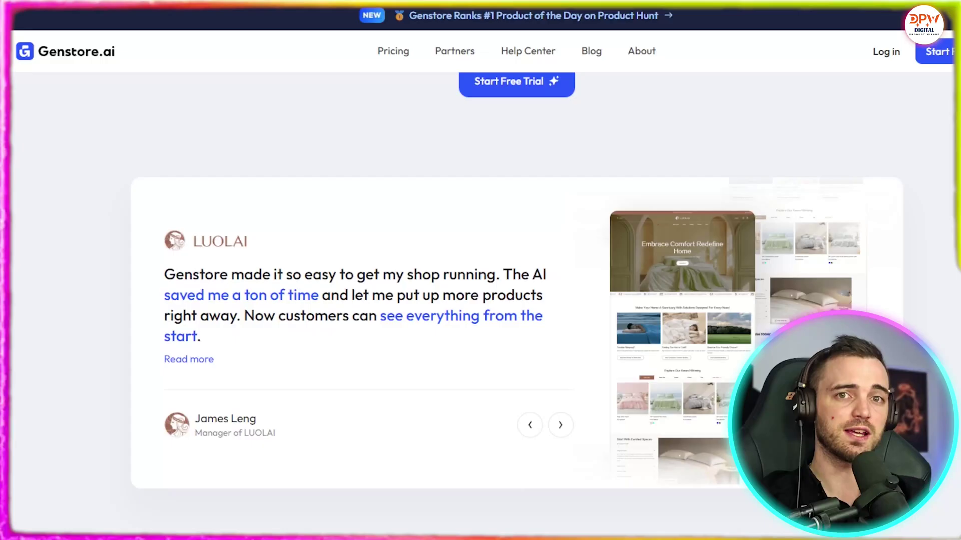
scroll(480, 300, down, 3)
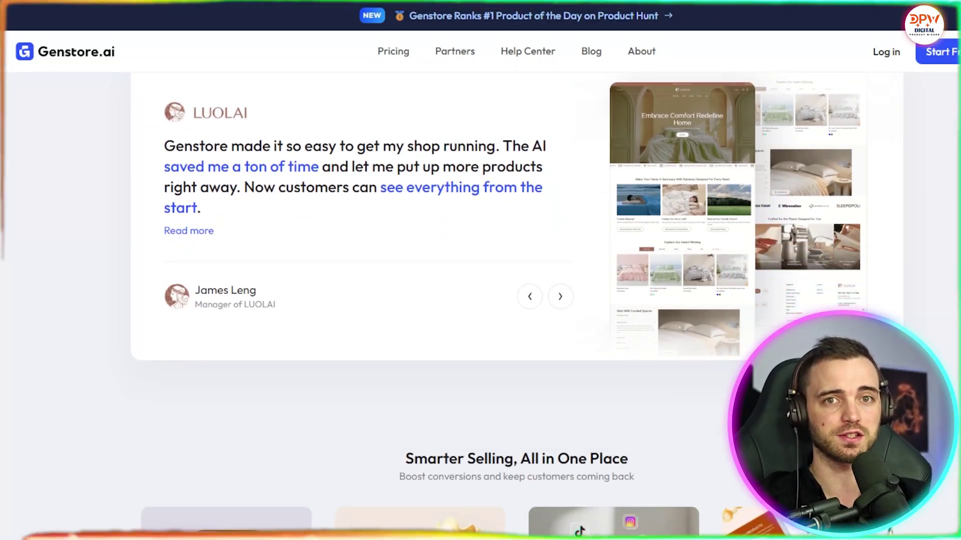
scroll(480, 300, down, 1)
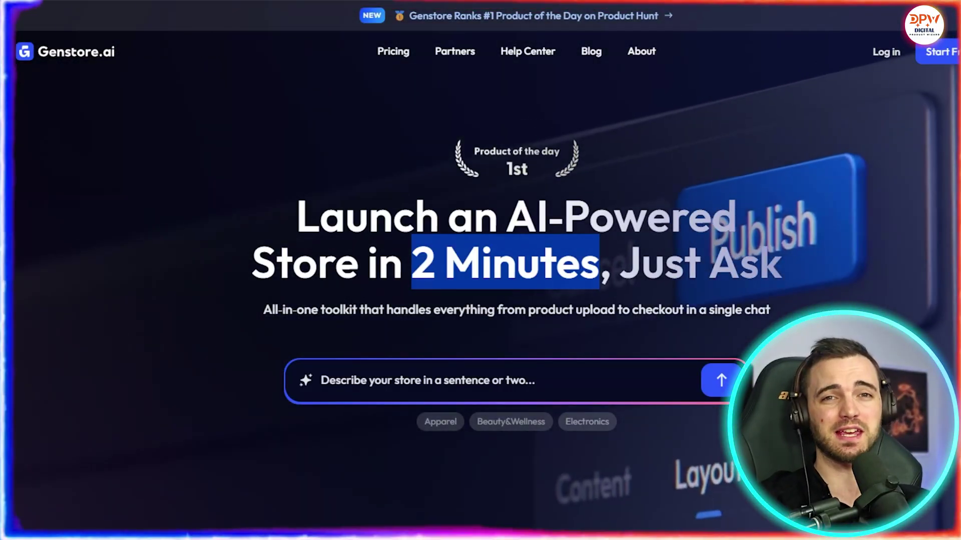
Step: Paste the high-quality backpack store description into the hero prompt and submit it to the AI
click(401, 380)
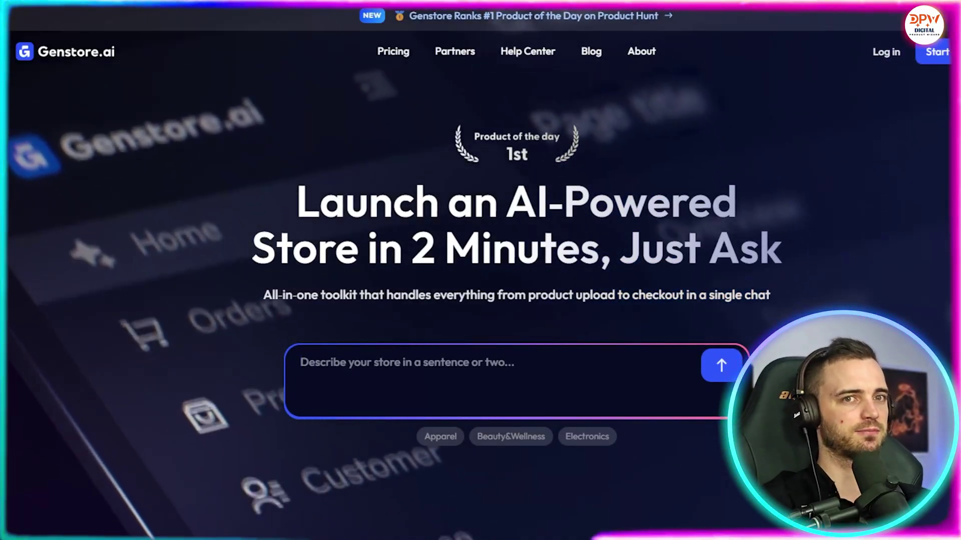
text(I want to create a store that sells high quality backpacks)
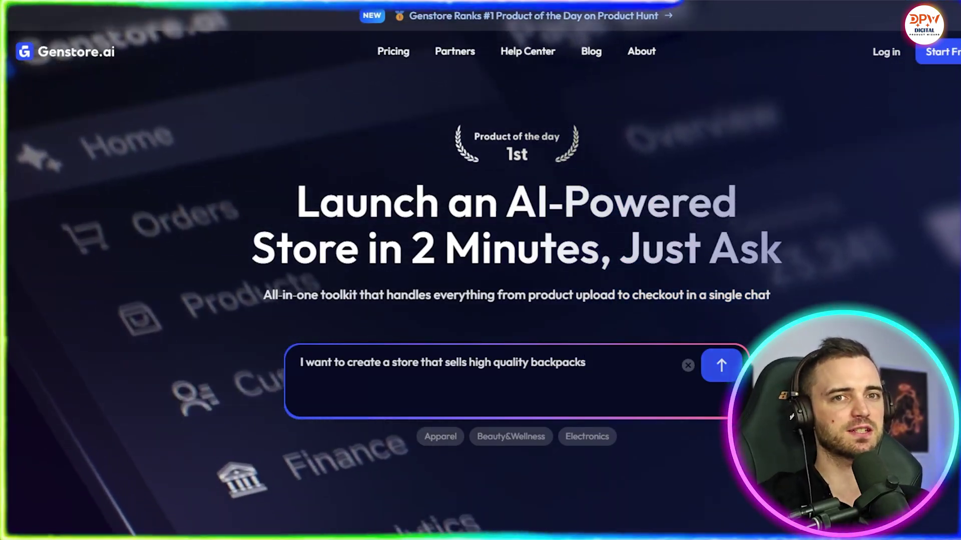
key(Return)
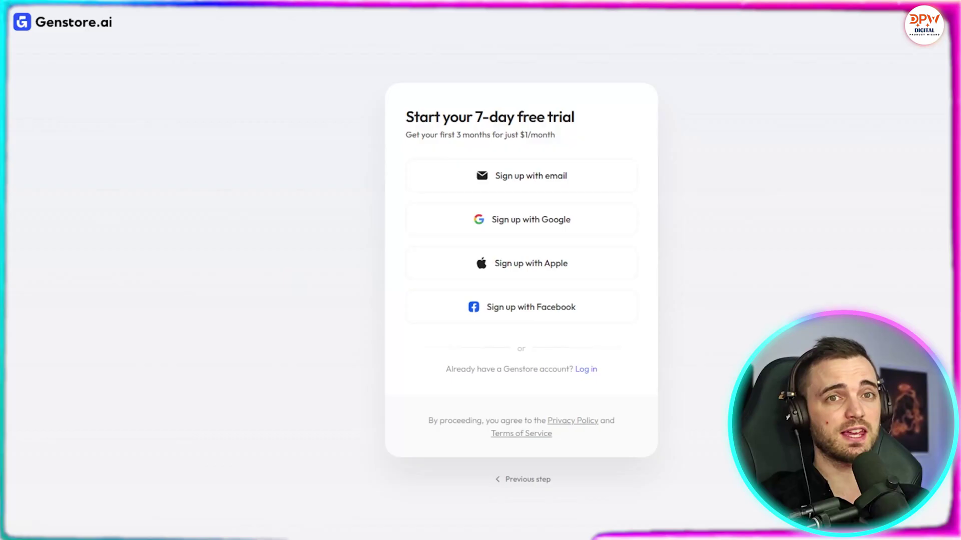
drag(475, 116, 574, 116)
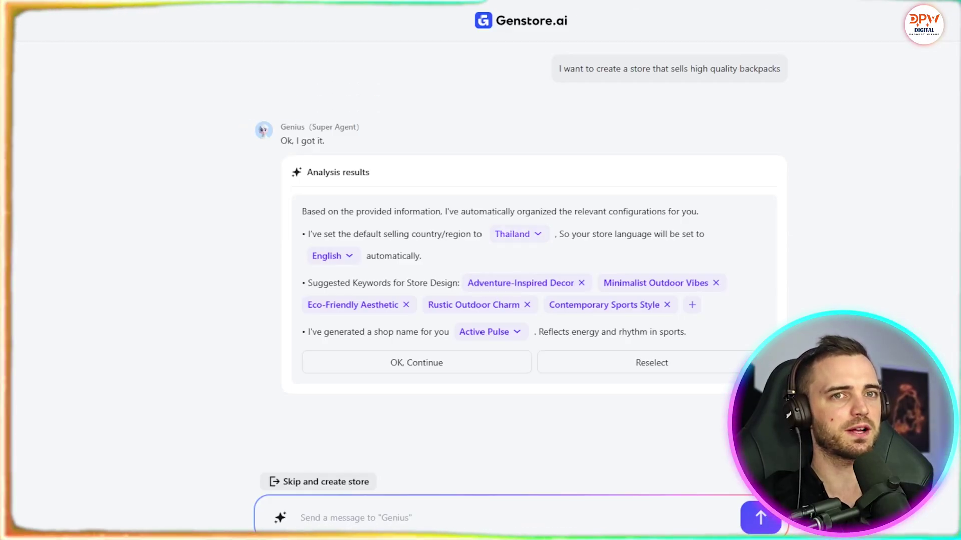
Step: Set United States of America as the selling country and accept the Active Pulse setup
click(516, 234)
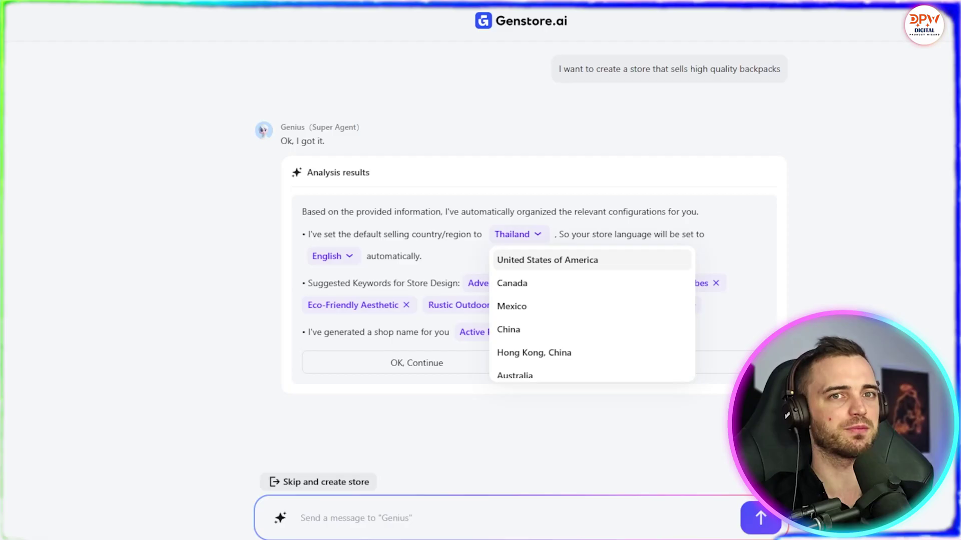
click(548, 260)
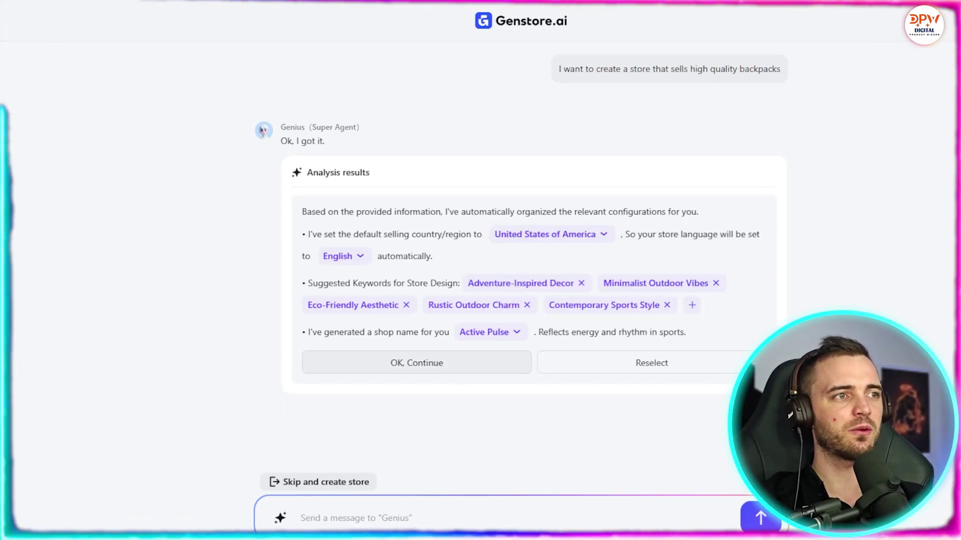
click(416, 363)
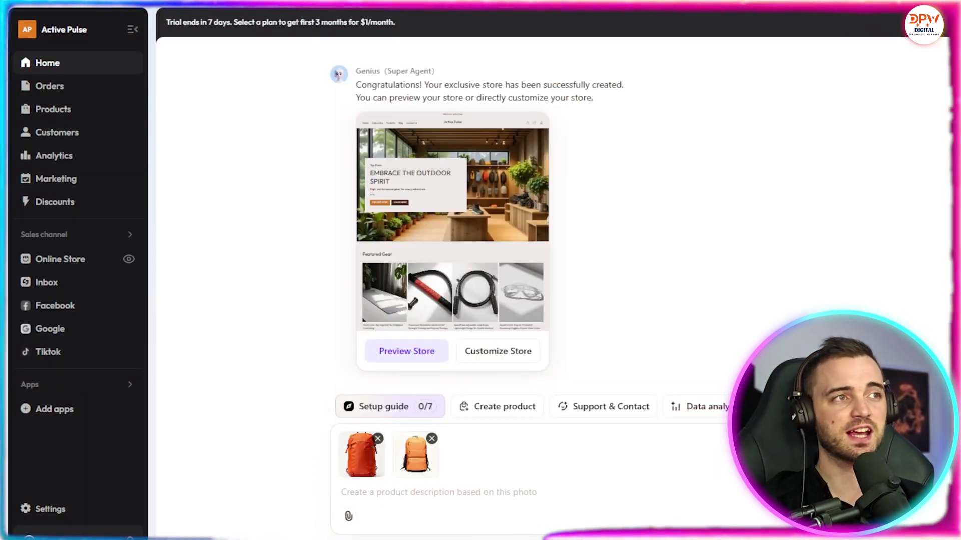
Step: Ask the assistant: 'Can you create some products for these two images'
scroll(501, 226, up, 2)
scroll(470, 225, down, 3)
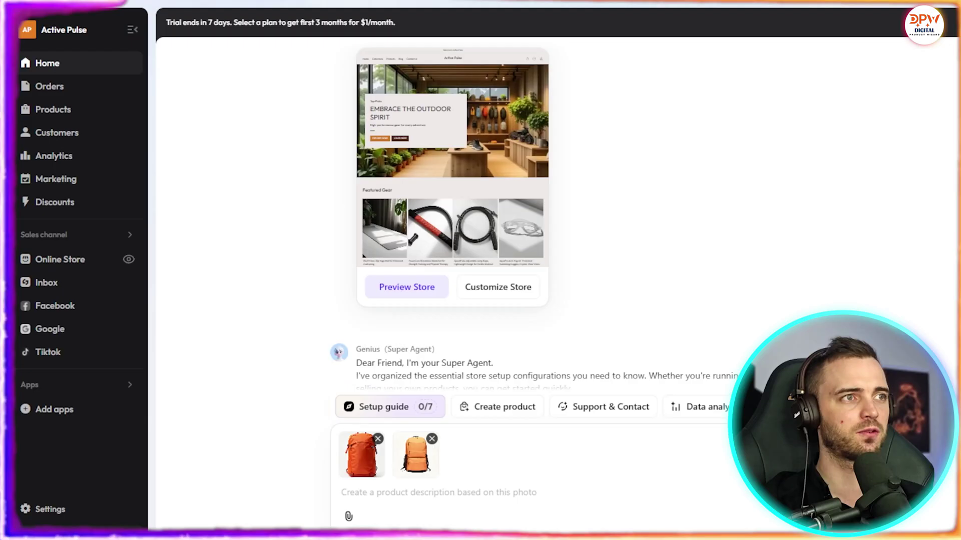
scroll(500, 225, down, 4)
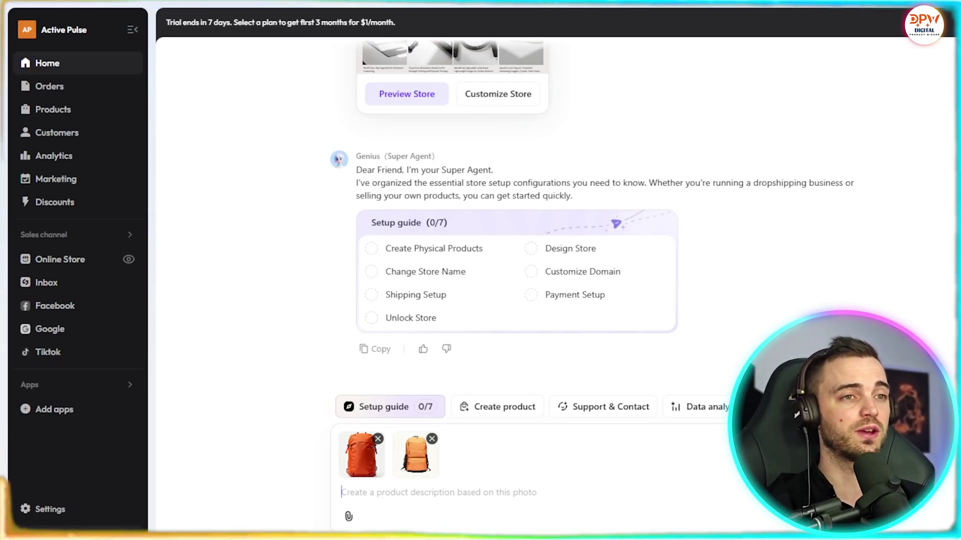
text(Can you create some products for these two images)
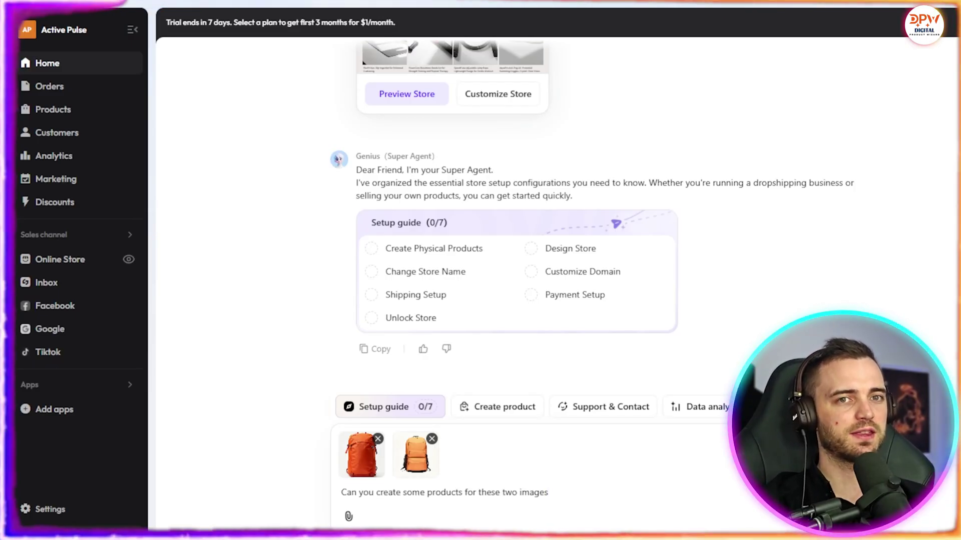
key(Return)
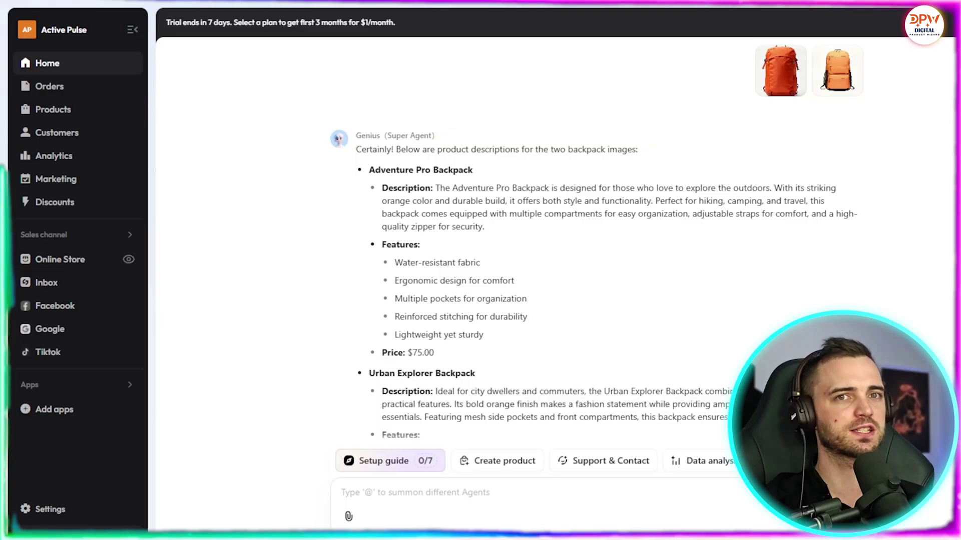
Step: Review the generated prices (75.00 and Urban Explorer Backpack 65.00), then ask to add them to the store
scroll(551, 251, down, 4)
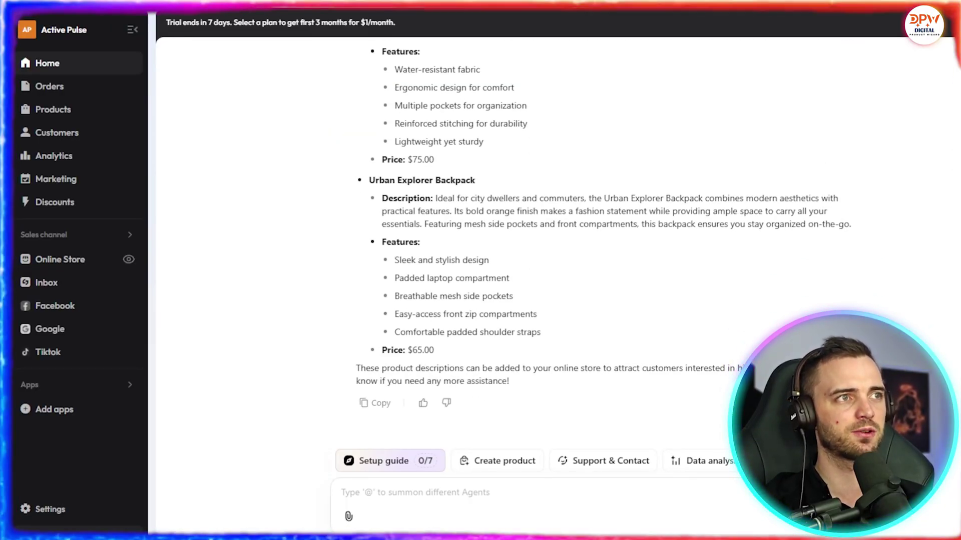
double_click(423, 159)
click(423, 159)
double_click(423, 350)
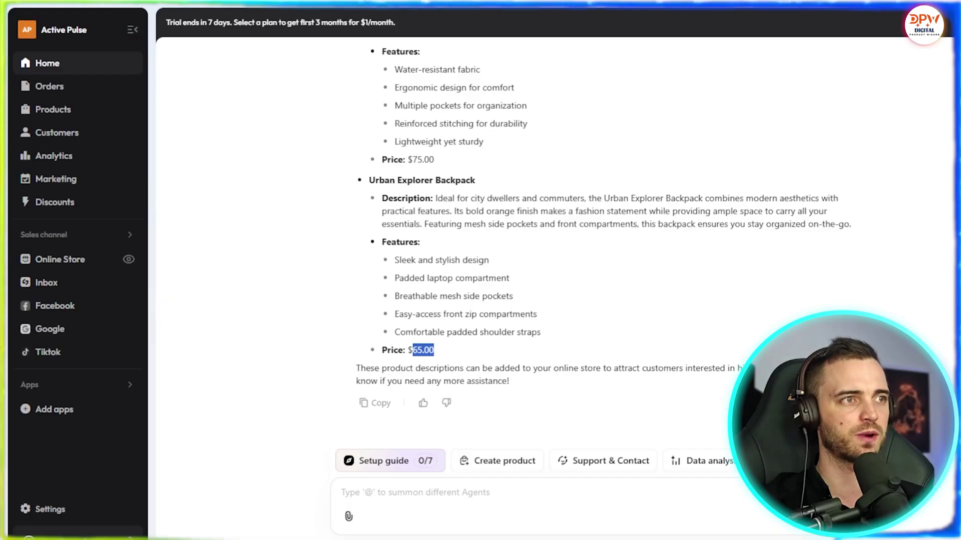
click(423, 349)
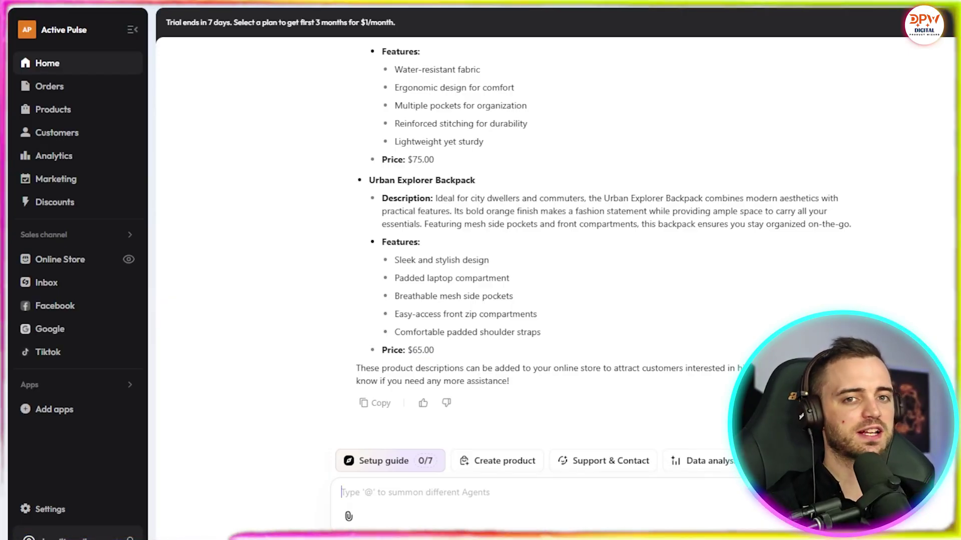
text(Okay can you add)
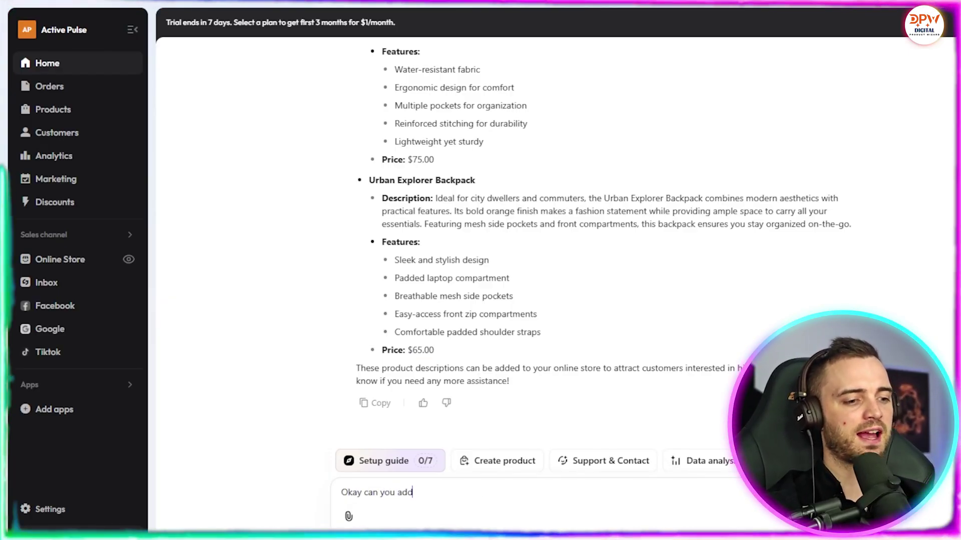
text( that to the store)
key(Return)
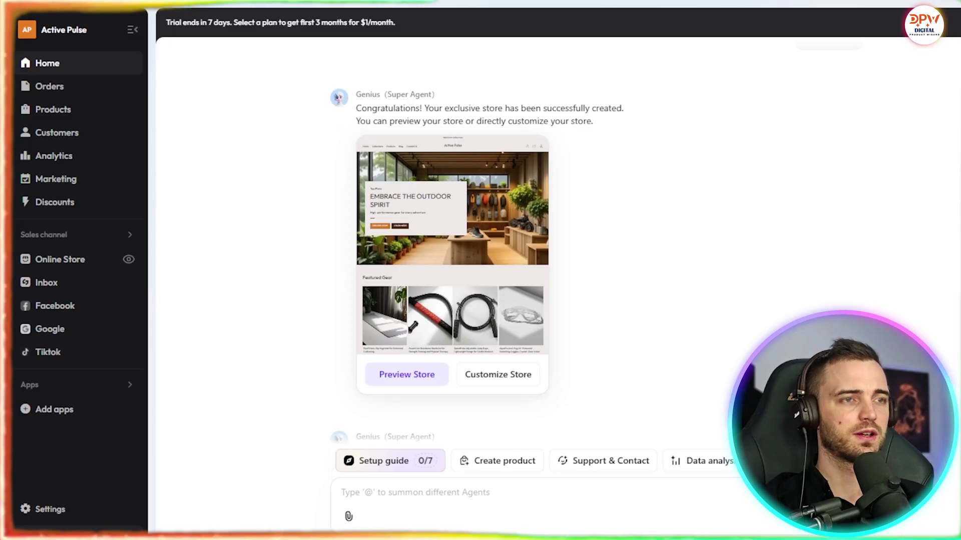
Step: Open the Active Pulse storefront preview and scroll through its pages and product grid
click(406, 374)
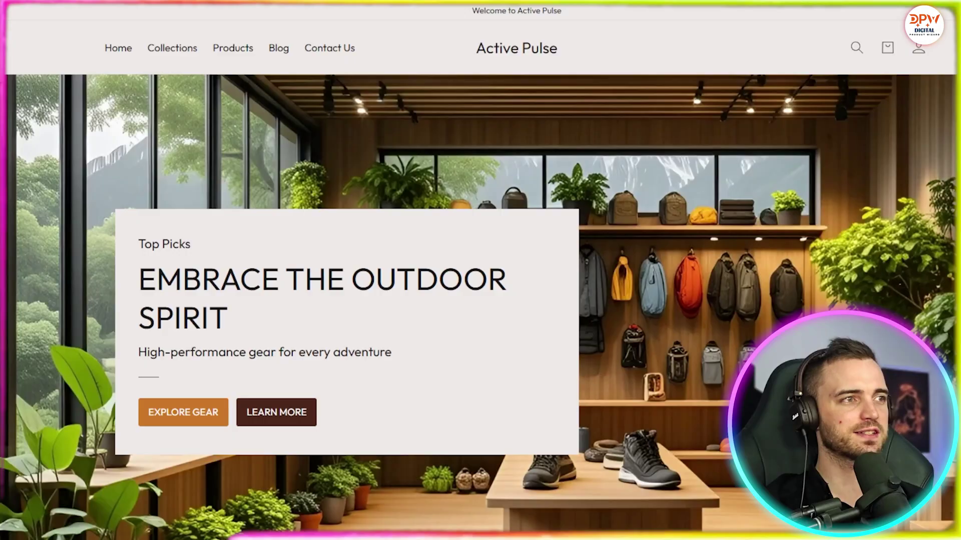
scroll(481, 271, down, 2)
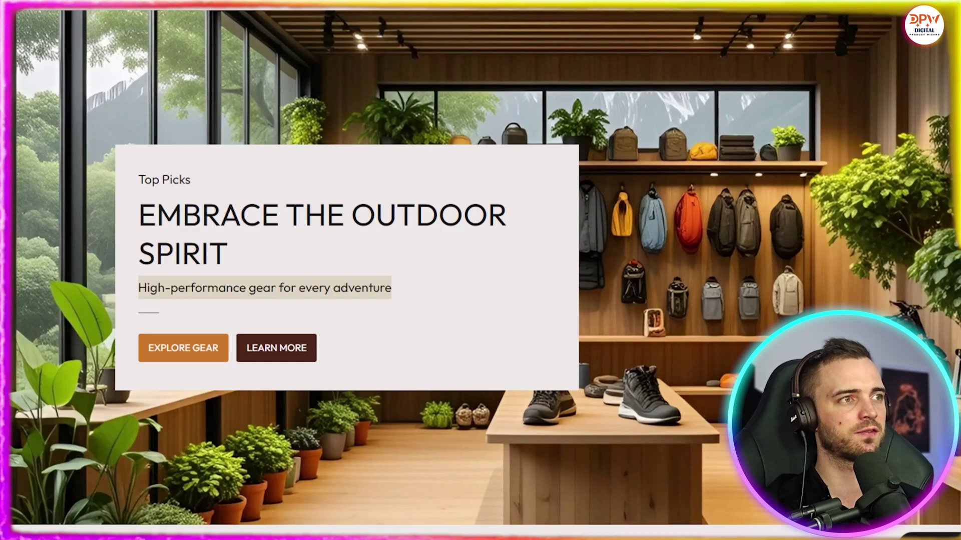
scroll(481, 270, down, 3)
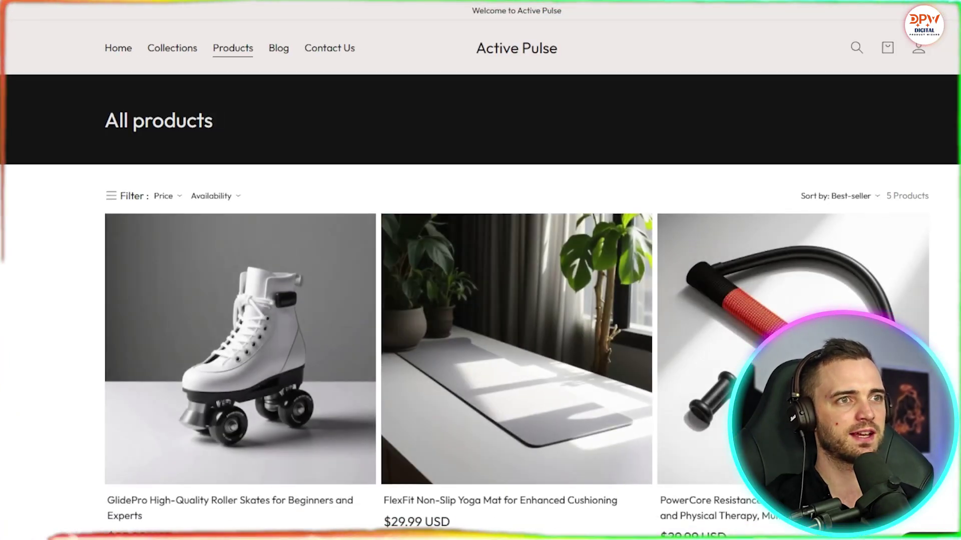
scroll(481, 300, down, 10)
scroll(480, 301, up, 10)
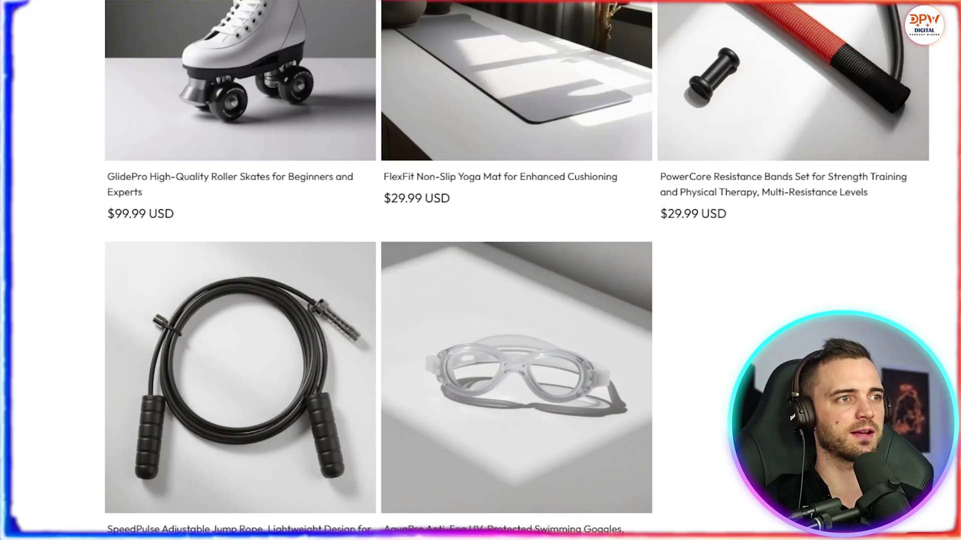
scroll(480, 300, down, 5)
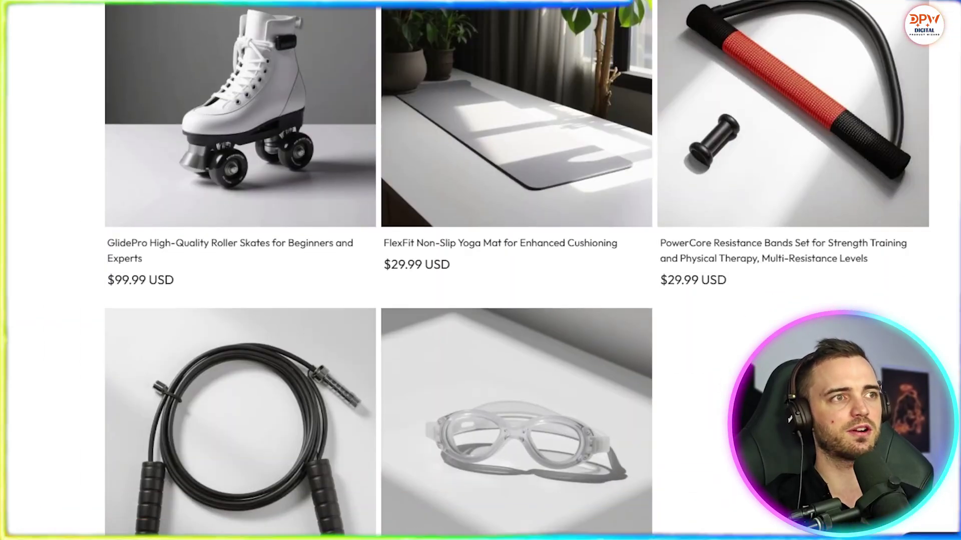
scroll(480, 300, up, 5)
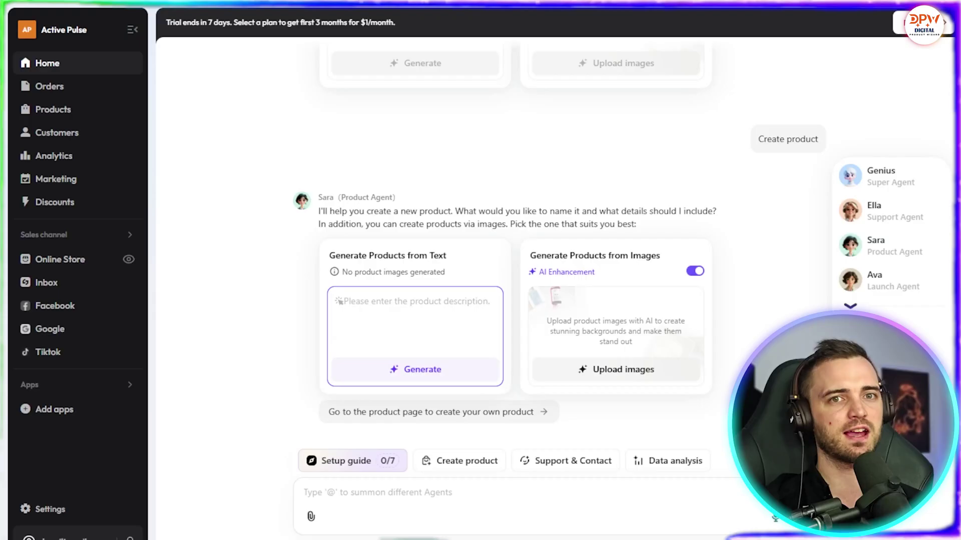
Step: Expand the Product Agent list and focus its product-description box
click(851, 305)
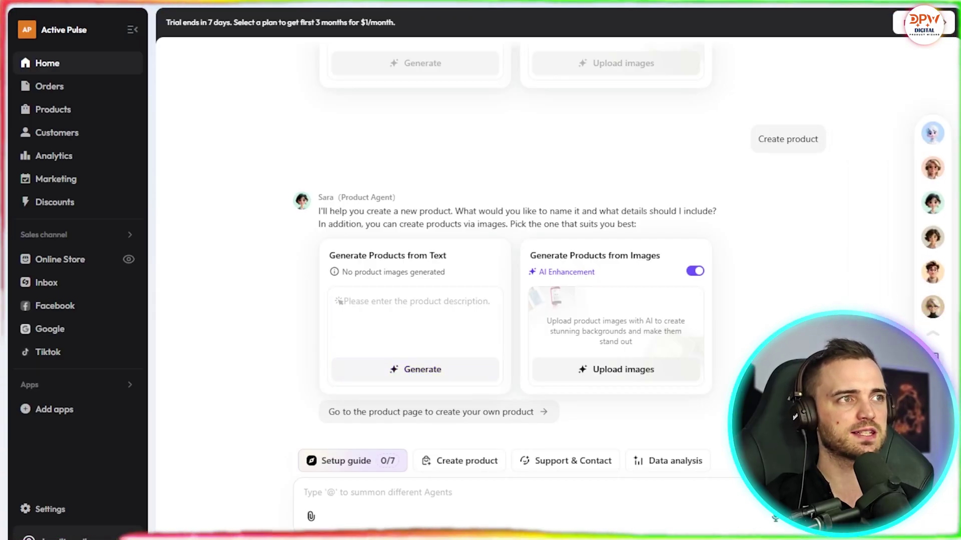
drag(341, 197, 391, 198)
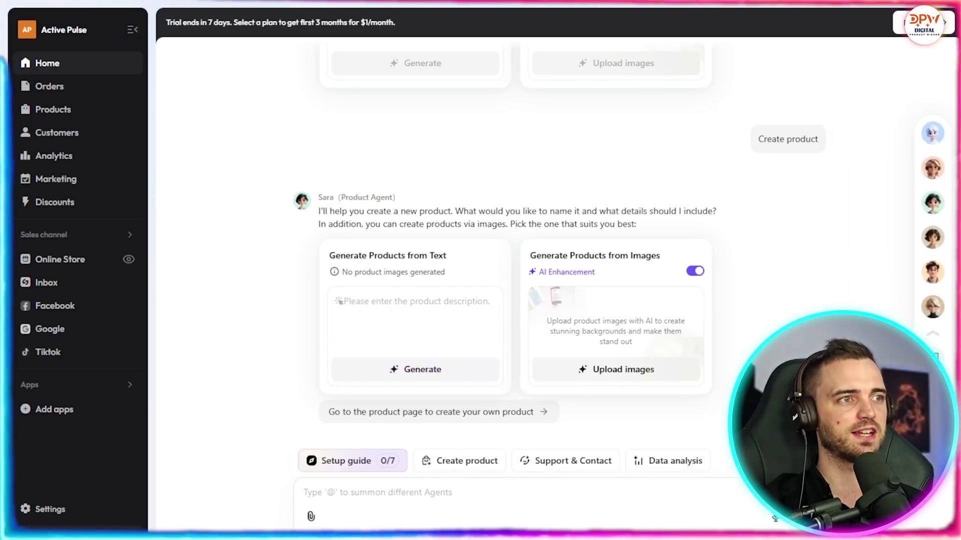
click(415, 320)
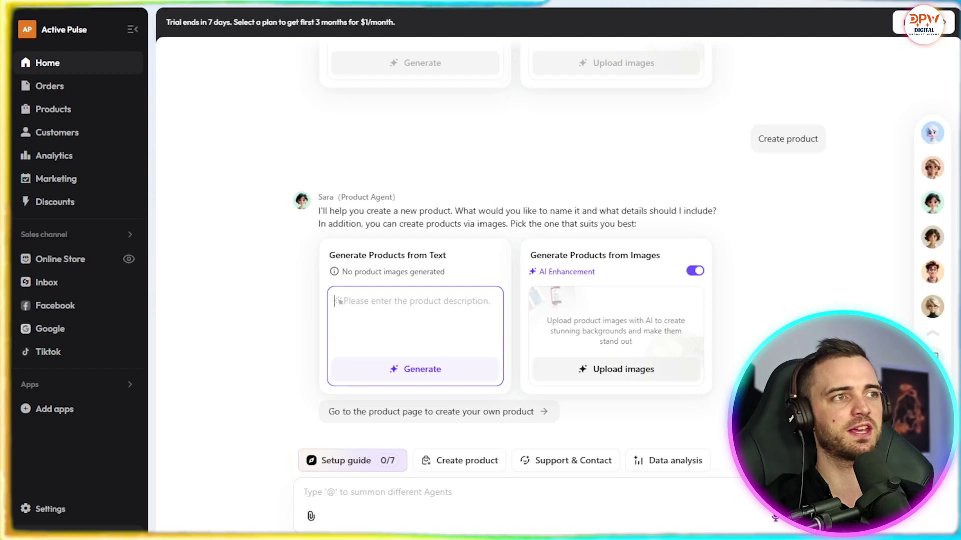
Step: Upload the two orange backpack photos as Product 1 and Product 2 and submit them
click(623, 369)
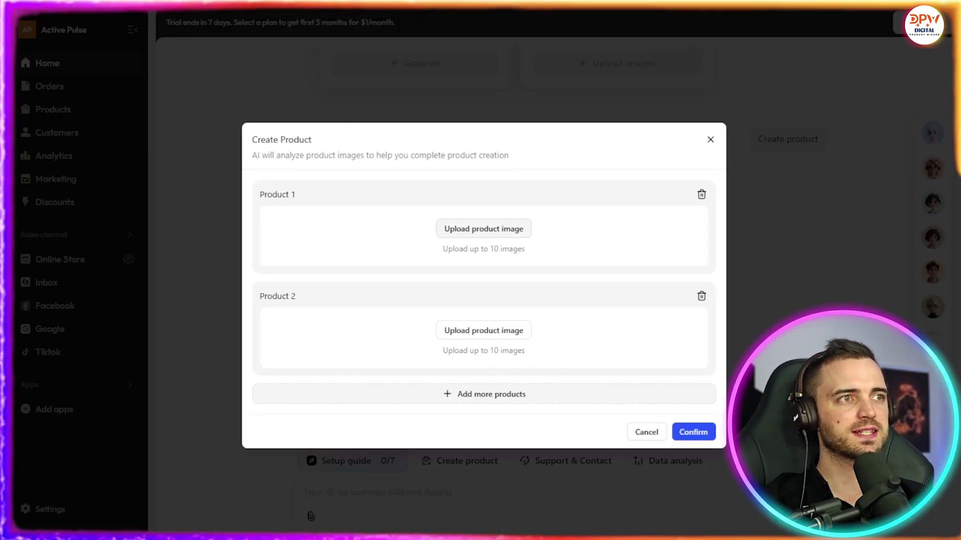
mouse_move(483, 229)
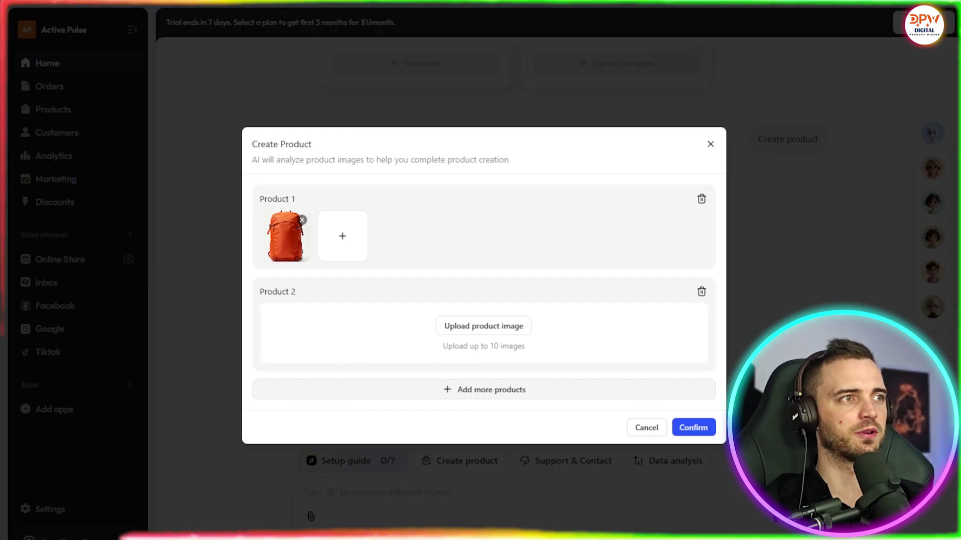
mouse_move(483, 326)
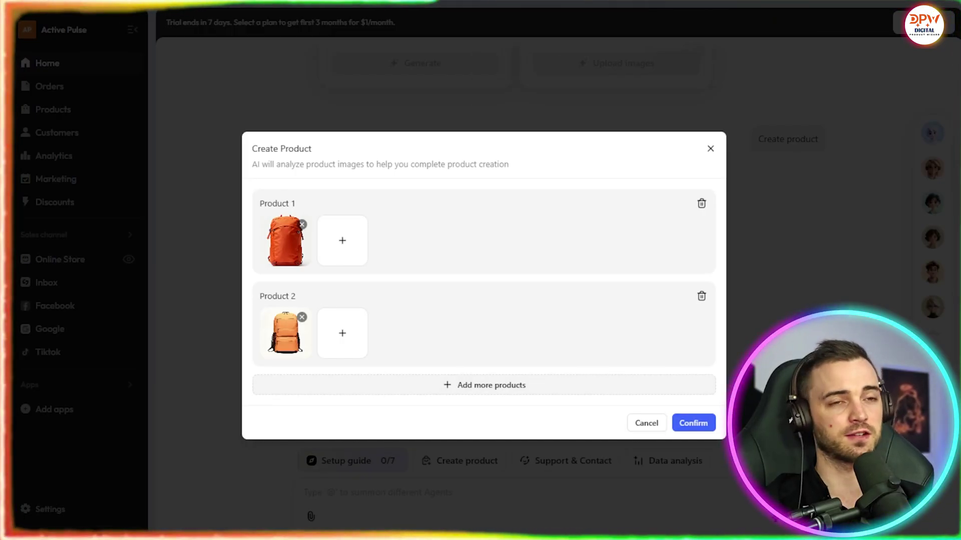
key(Return)
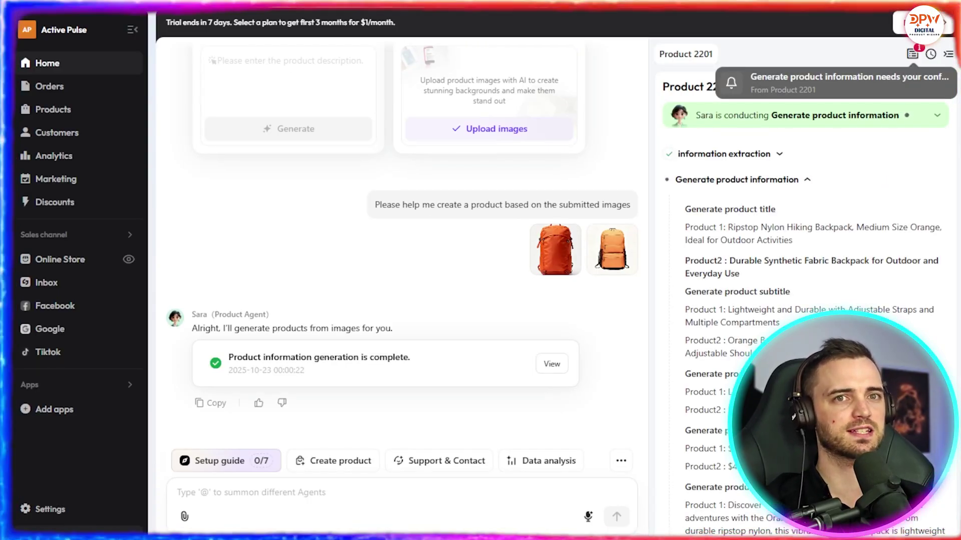
Step: Select both backpacks' generated titles and descriptions, then open the first photo full size
drag(728, 227, 838, 227)
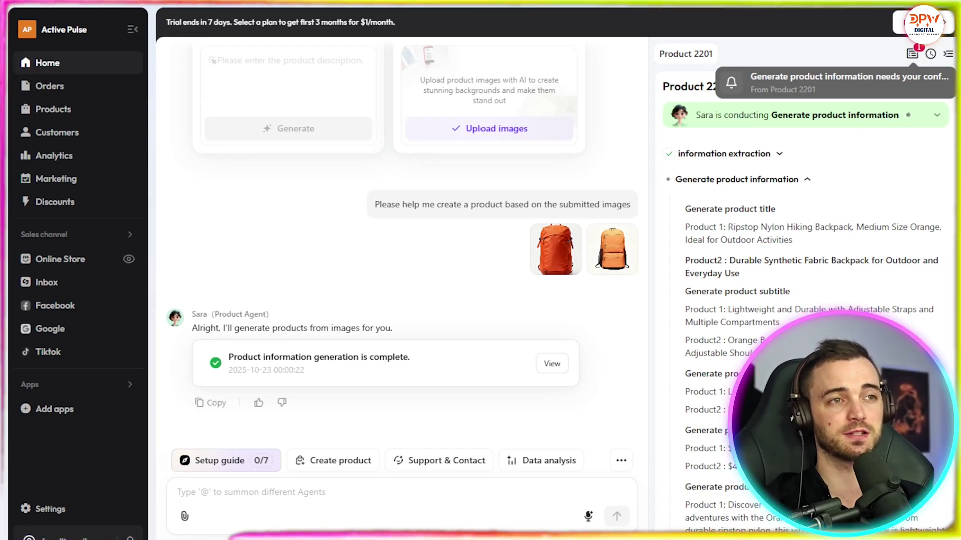
drag(729, 261, 865, 261)
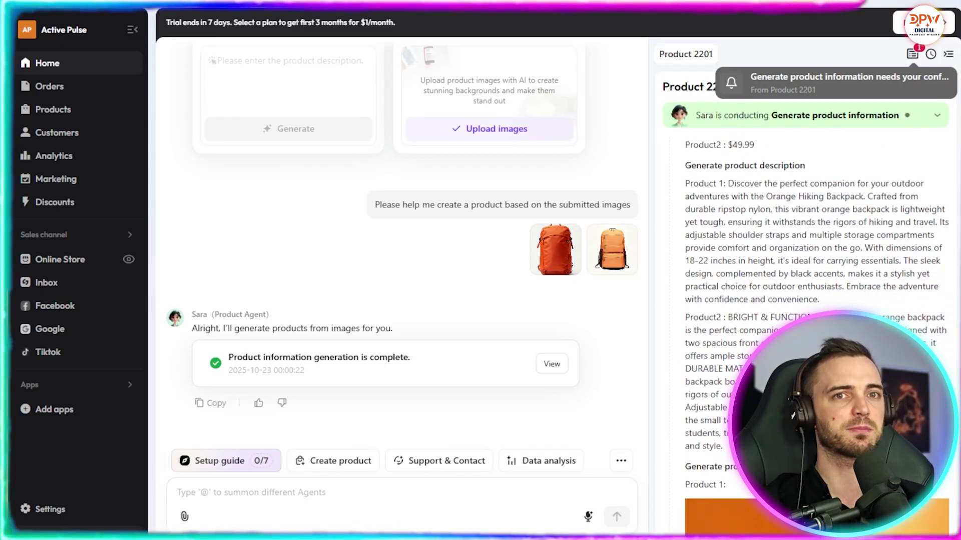
drag(728, 184, 824, 286)
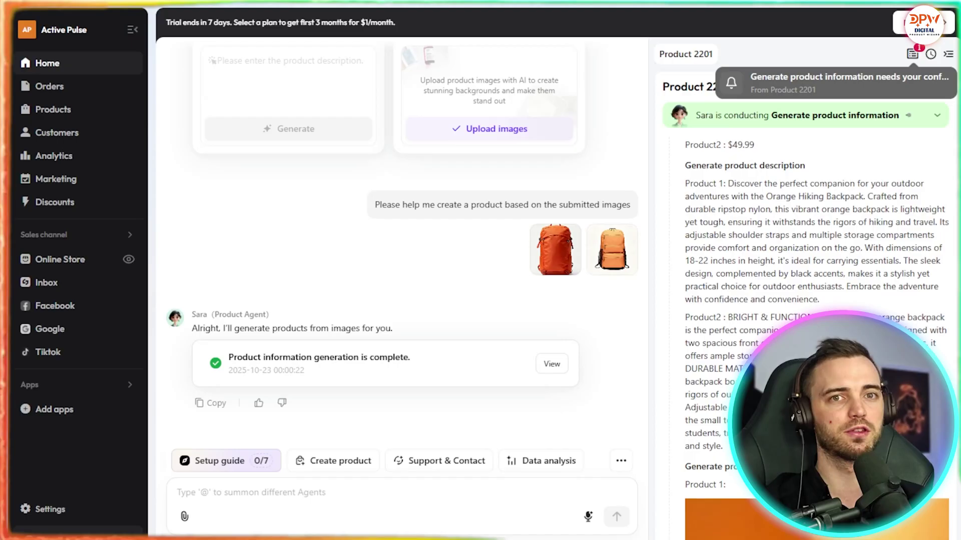
drag(732, 317, 722, 446)
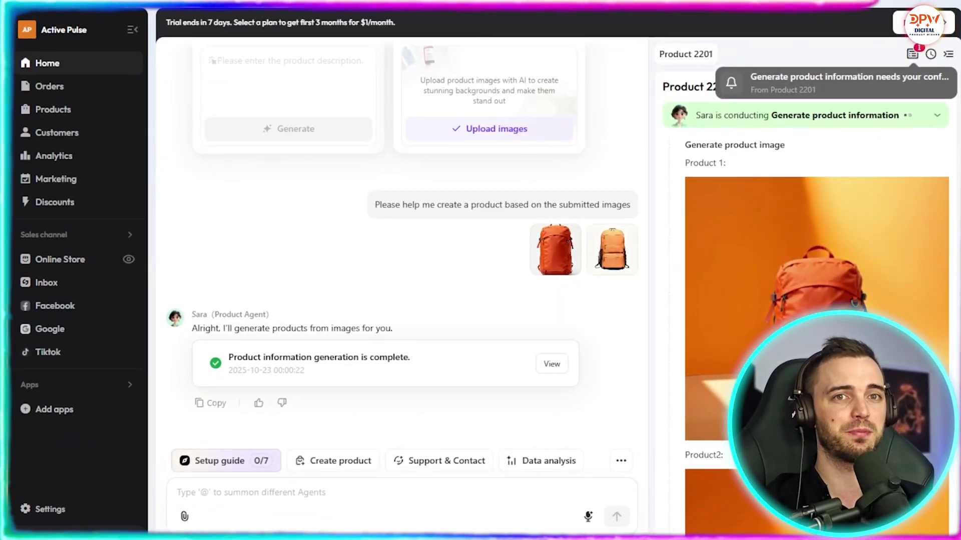
scroll(817, 235, down, 3)
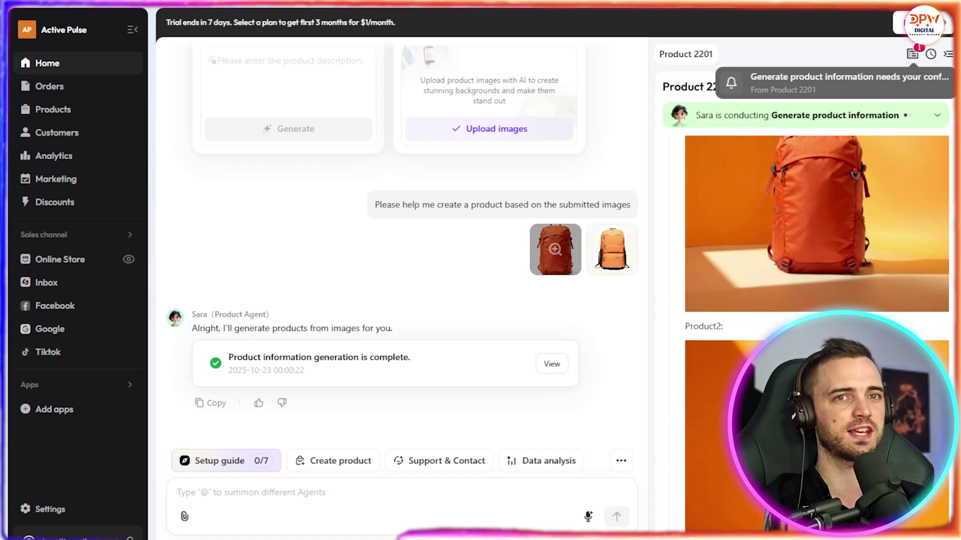
click(555, 249)
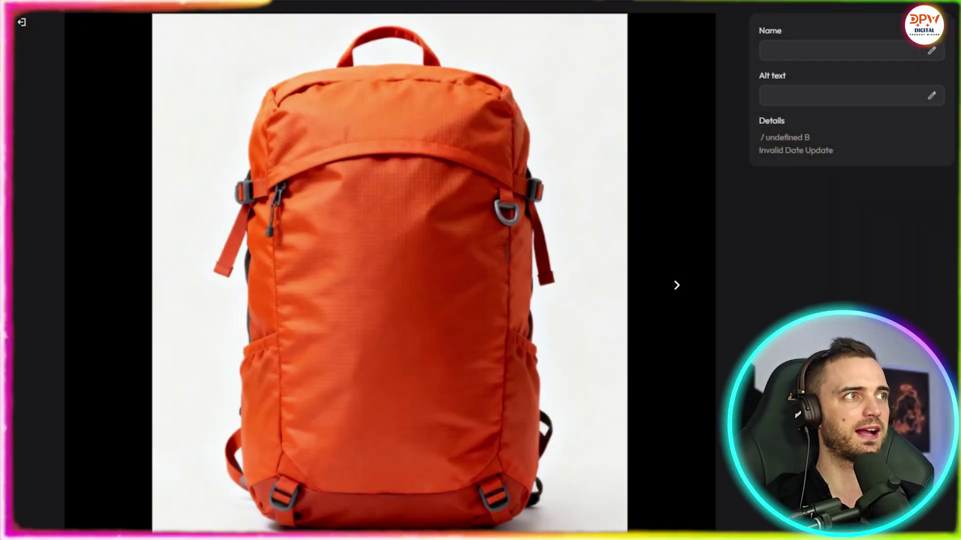
Step: Close the full-size image viewer to return to the confirmation card
key(Escape)
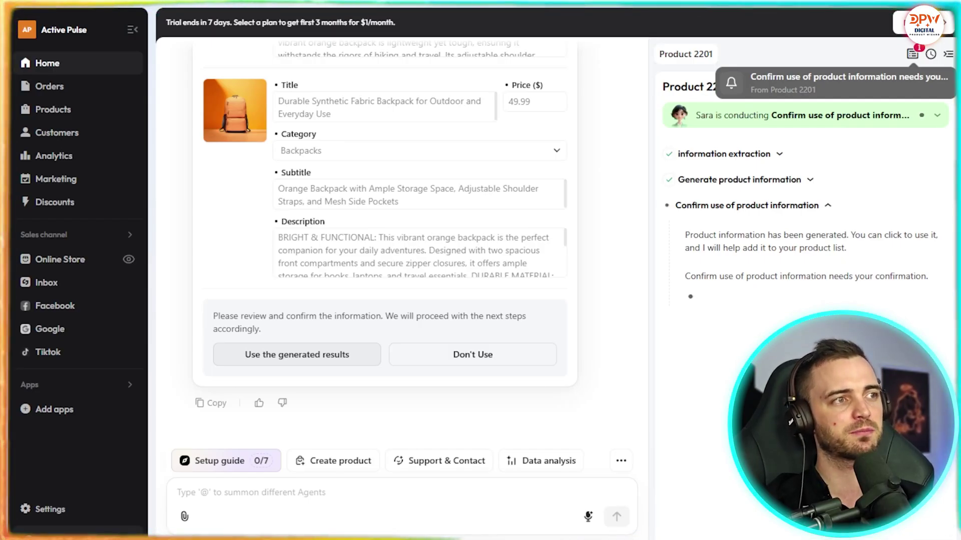
Step: Use the generated results for both backpacks and go to the Products list
click(297, 354)
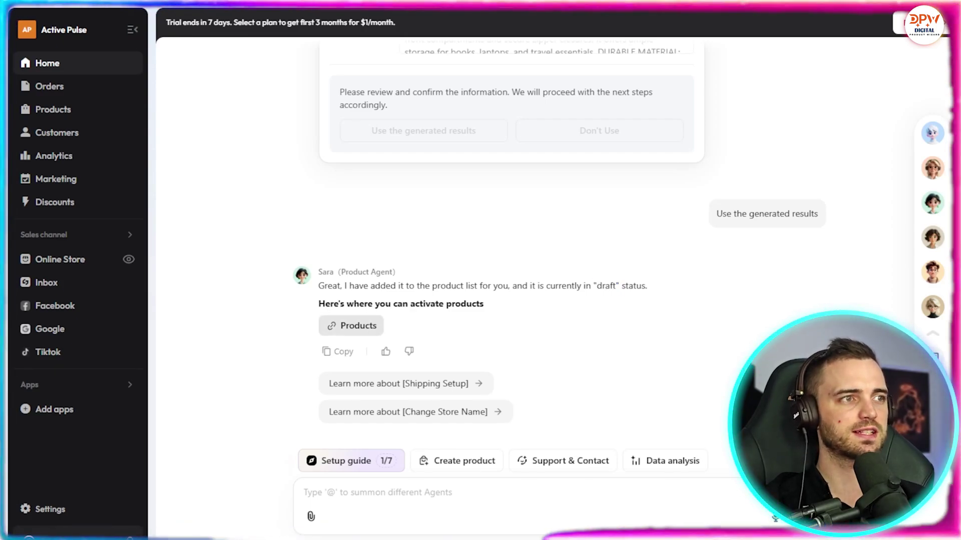
click(352, 326)
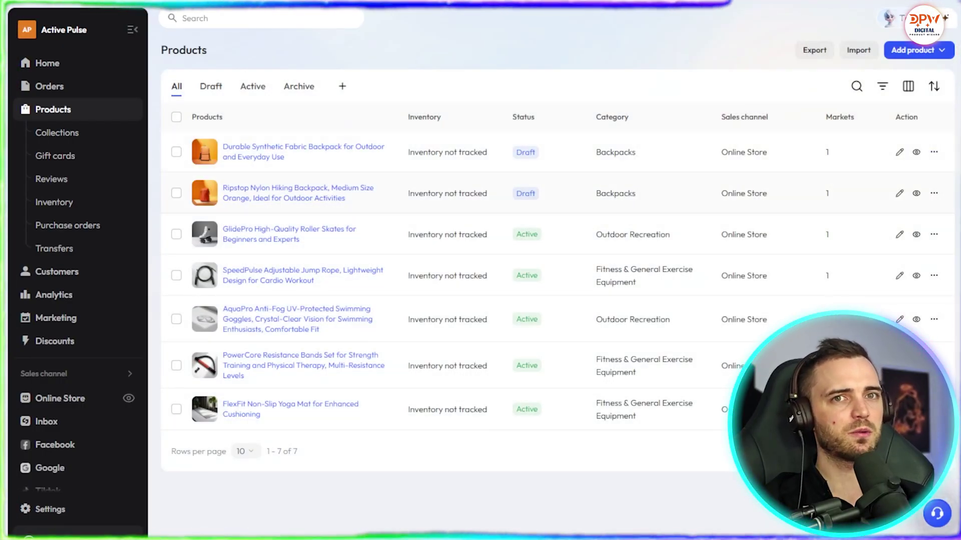
Step: Delete the GlidePro Roller Skates product from the Products list
click(934, 235)
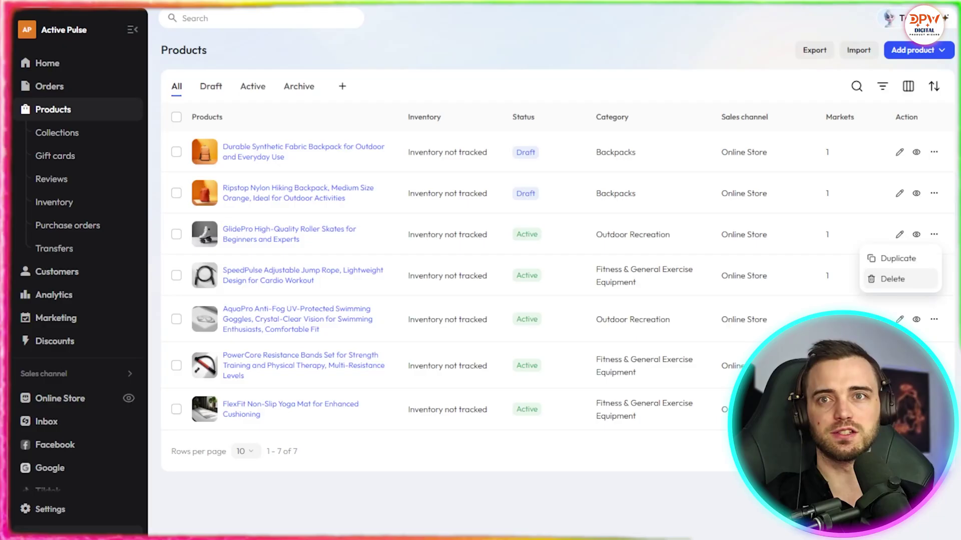
key(Escape)
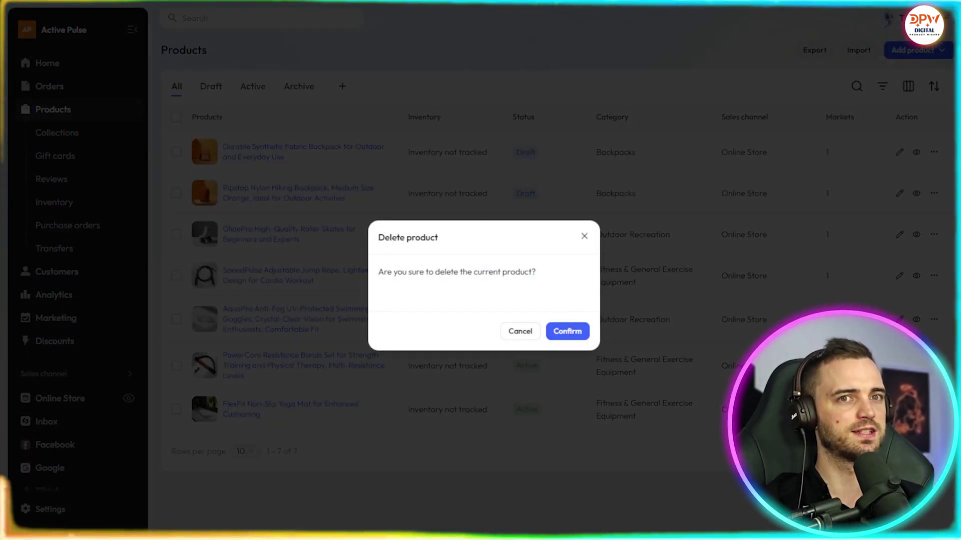
click(567, 331)
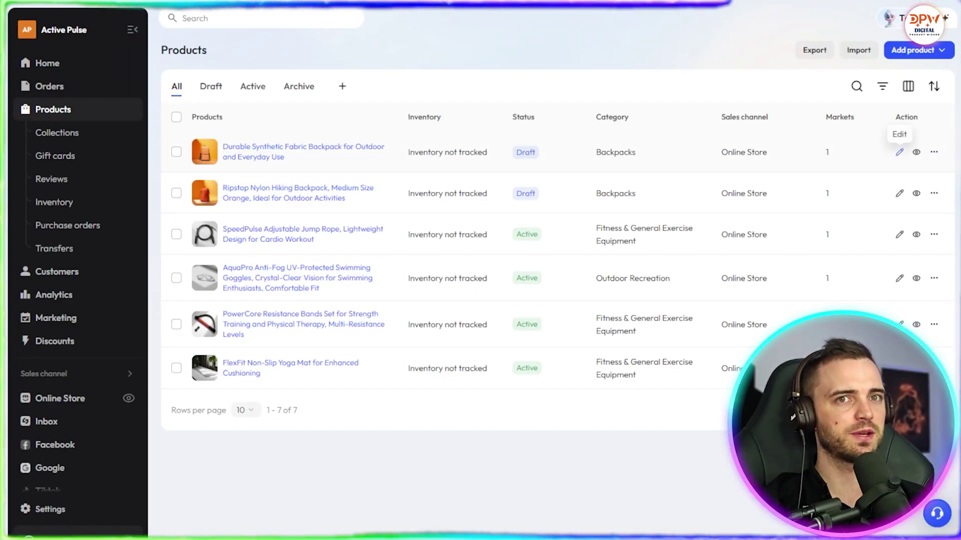
Step: Open the Durable Synthetic Fabric Backpack for editing and scroll through its description and details
click(899, 152)
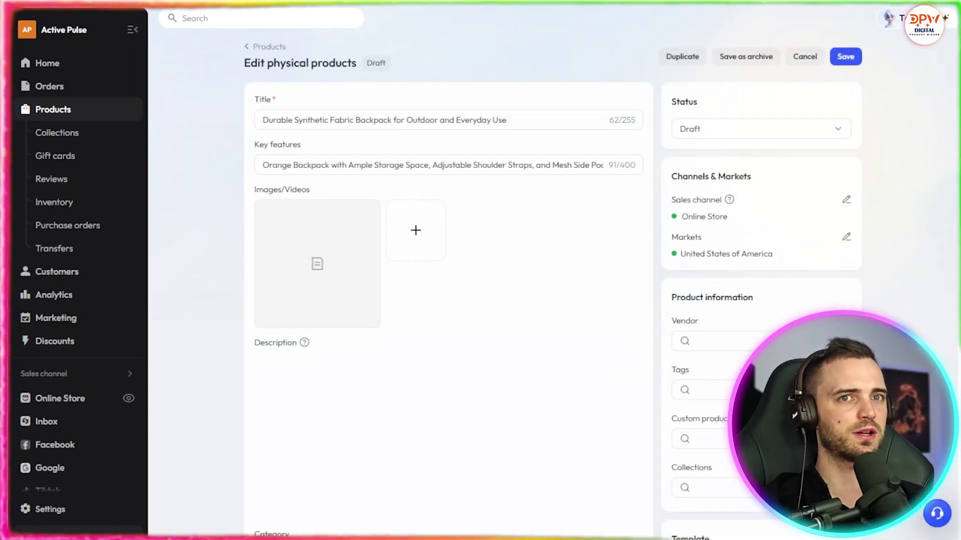
scroll(448, 280, down, 3)
scroll(447, 280, down, 3)
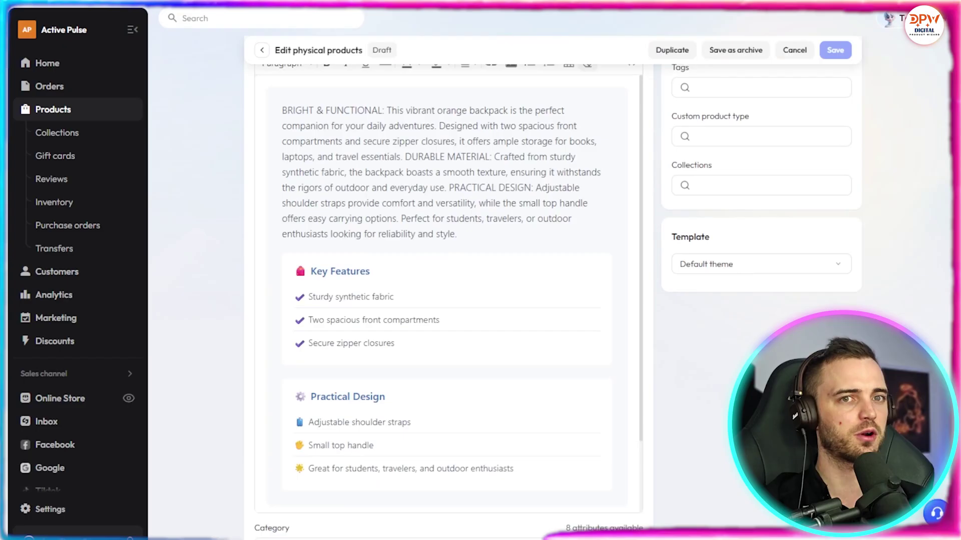
scroll(448, 280, up, 6)
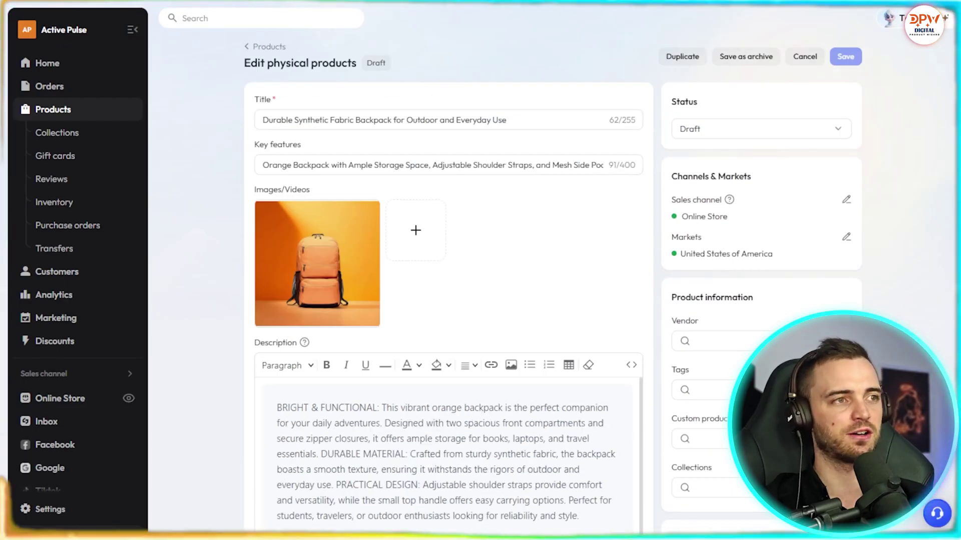
scroll(448, 280, down, 6)
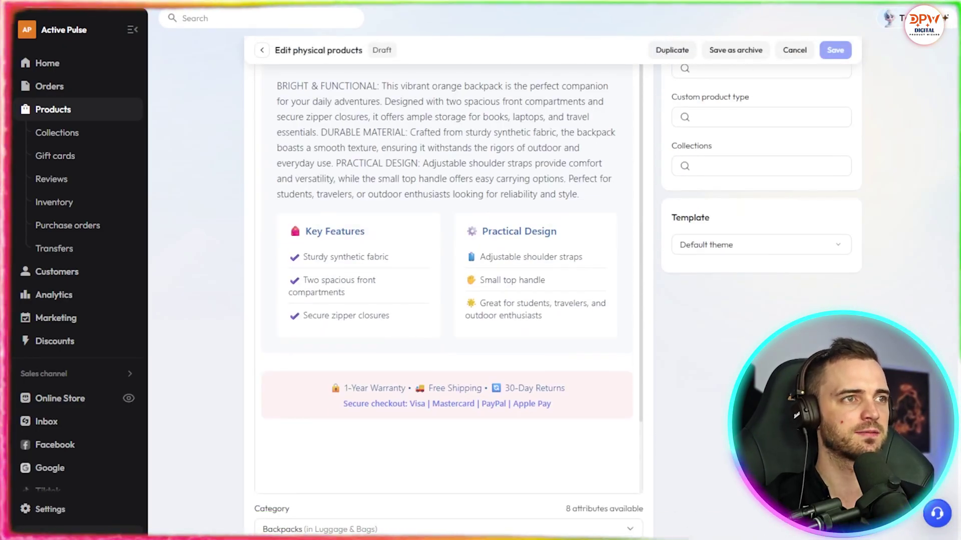
scroll(448, 280, up, 6)
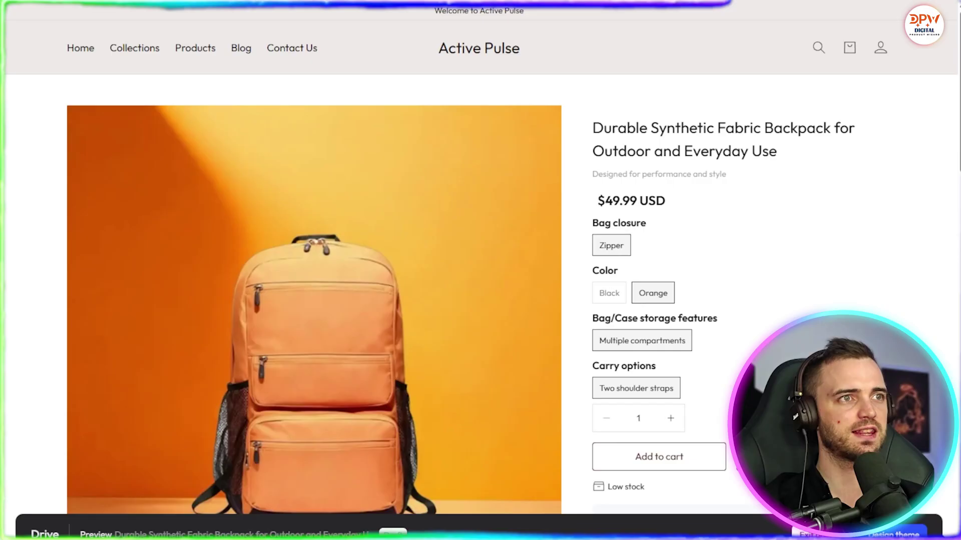
scroll(481, 281, down, 4)
scroll(481, 281, up, 3)
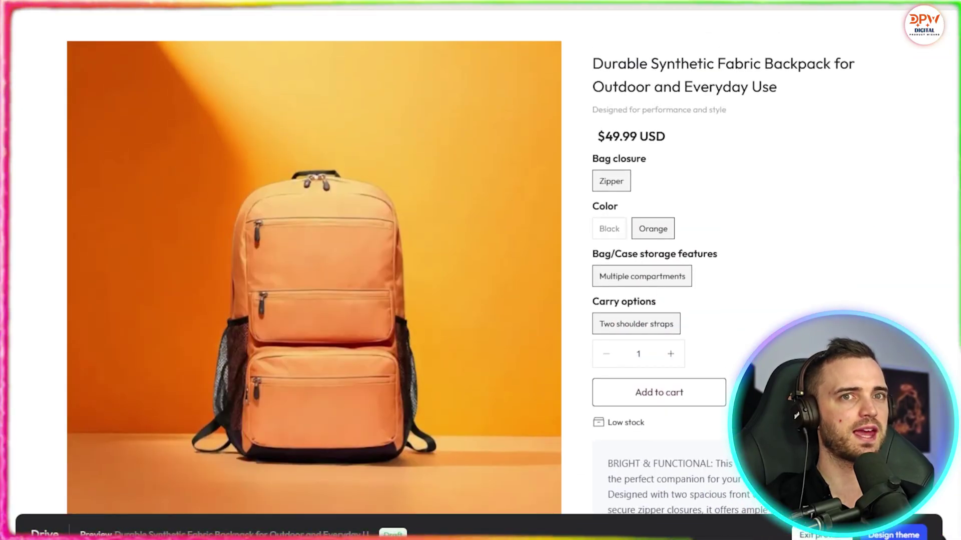
scroll(480, 280, down, 4)
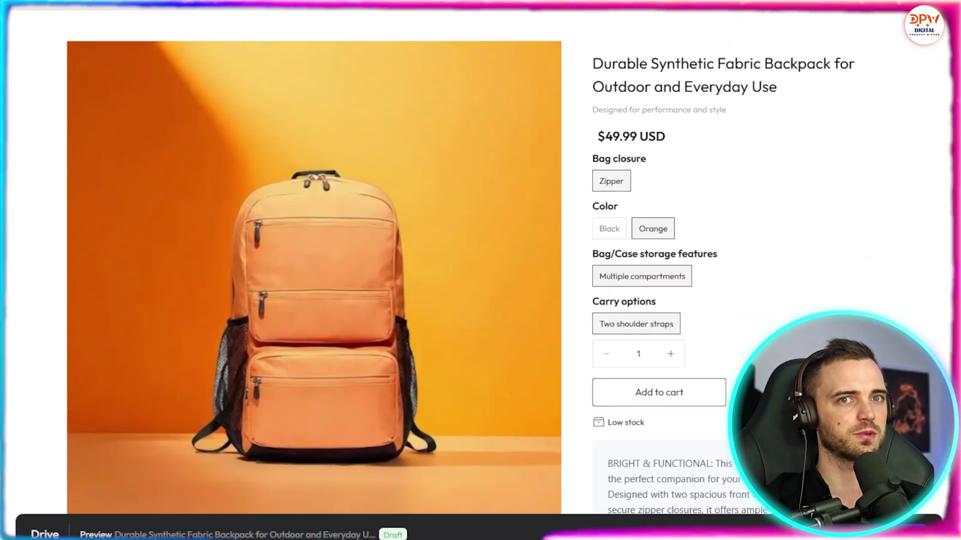
scroll(480, 270, down, 4)
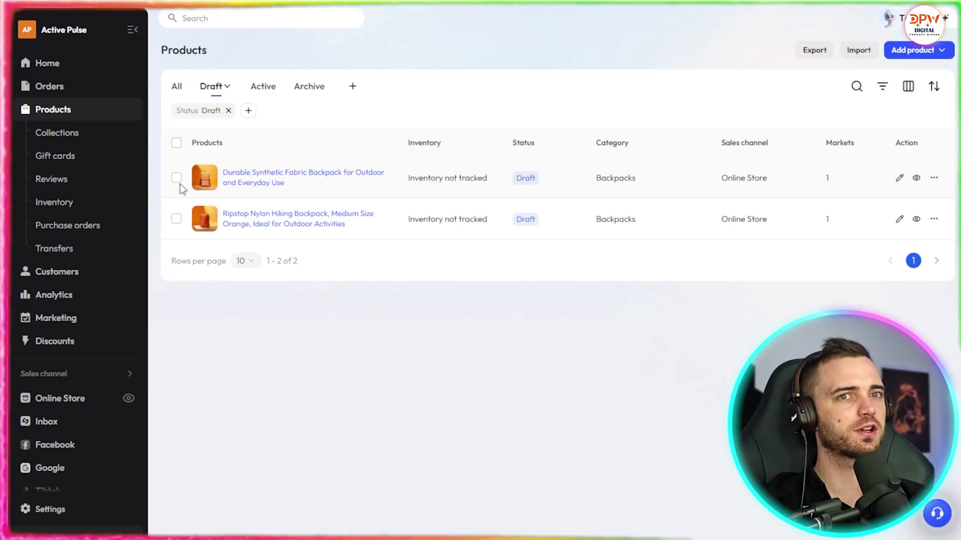
Step: Select both draft backpack products and publish them so their status becomes Active
click(176, 179)
click(176, 220)
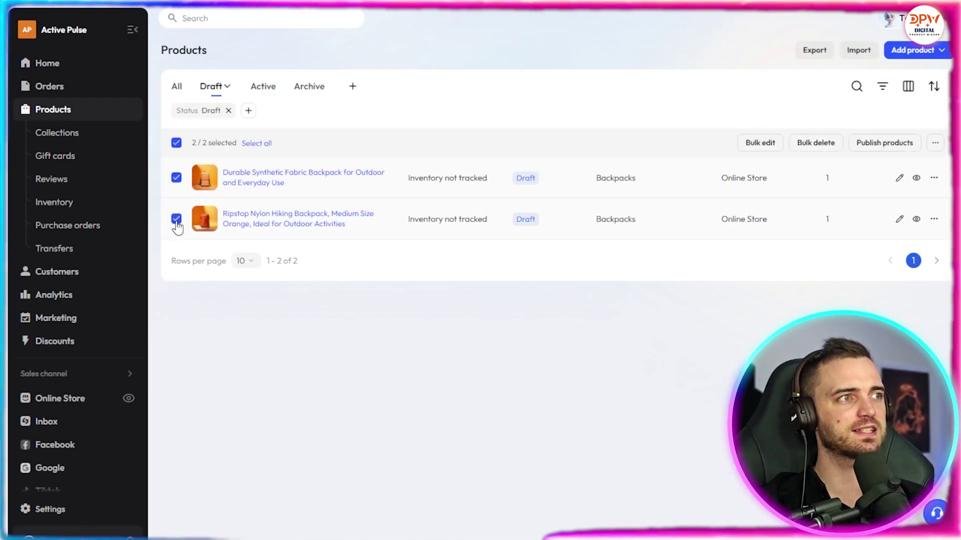
click(873, 144)
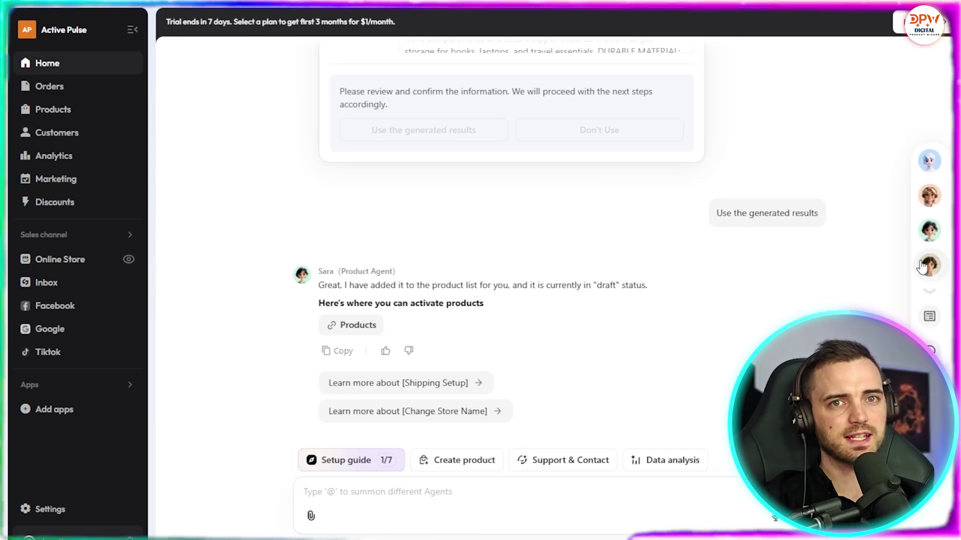
Step: Send 'Let a domain name' to the Ava launch agent in the chat
mouse_move(909, 210)
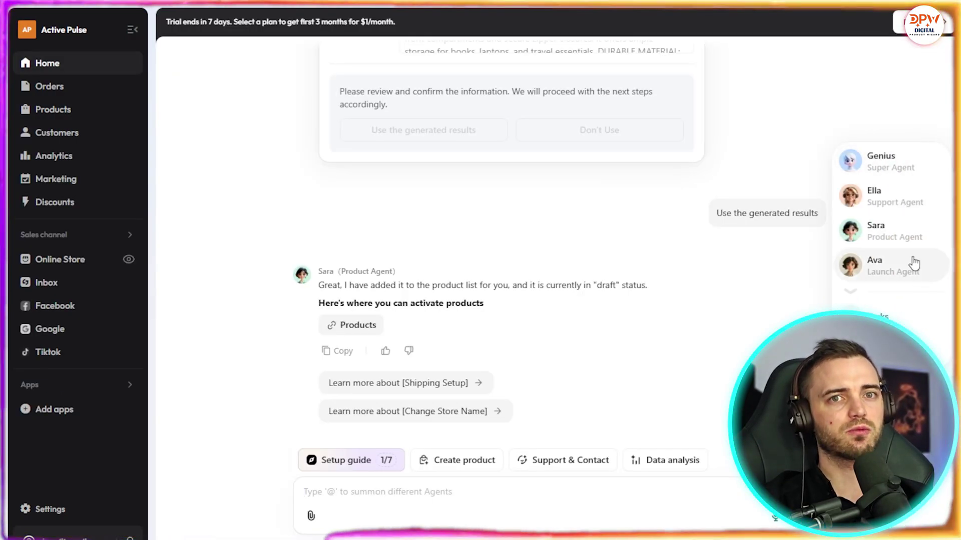
click(886, 275)
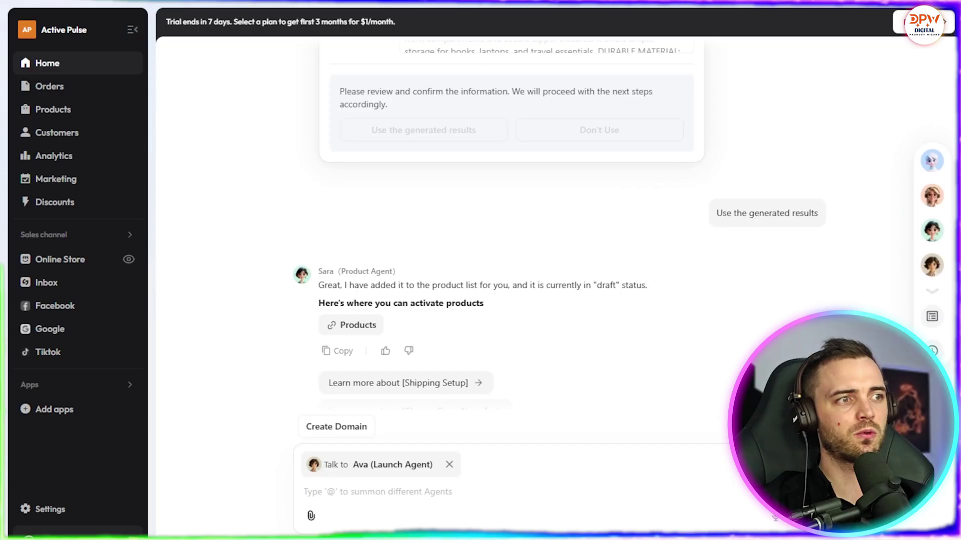
text(@)
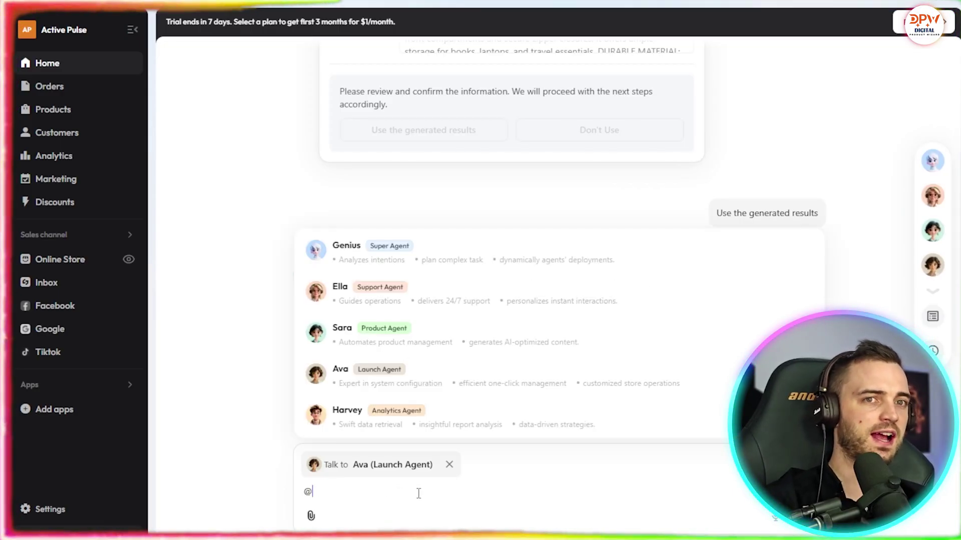
key(BackSpace)
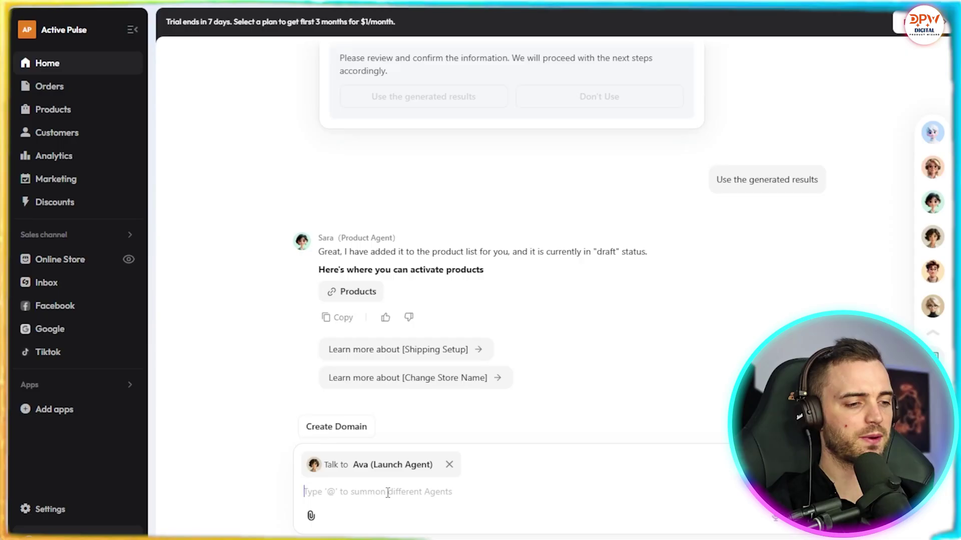
text(Let a dom)
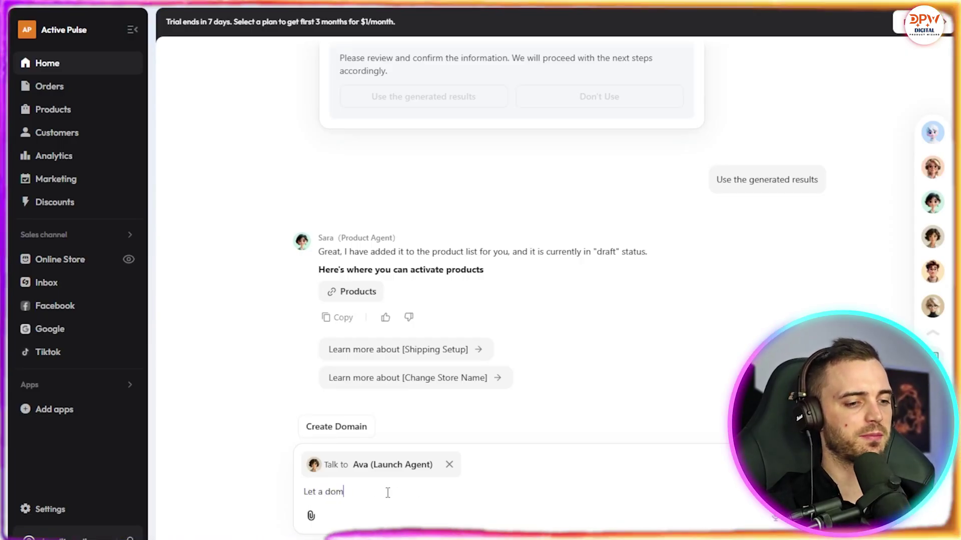
text(ain name)
key(Return)
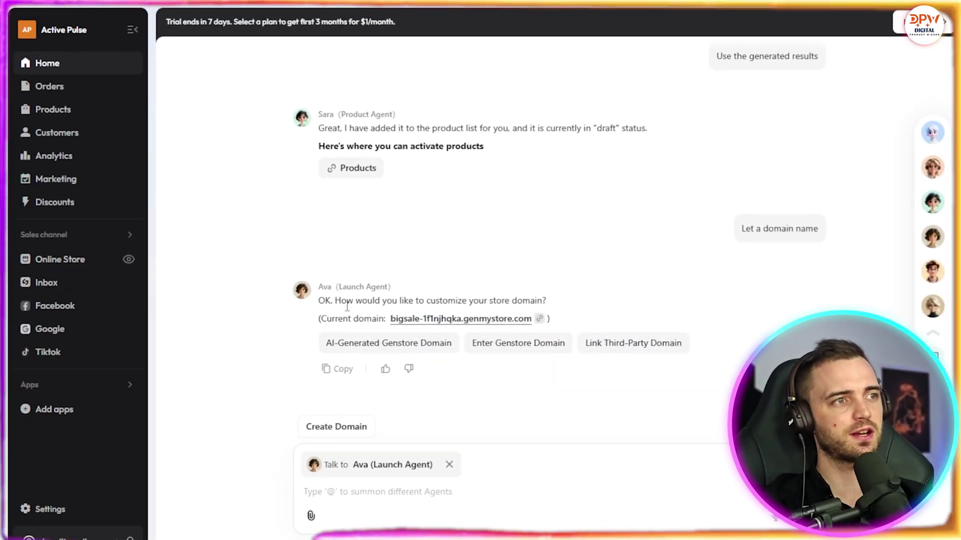
Step: Select active-pulse-gear.genmystore.com as the store domain, confirm the change, and view domain settings
drag(353, 301, 548, 301)
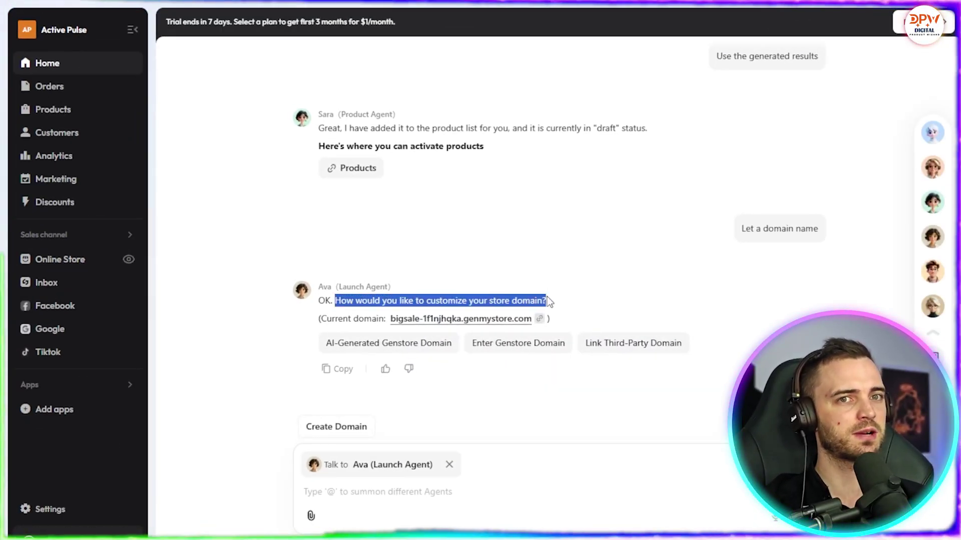
click(546, 299)
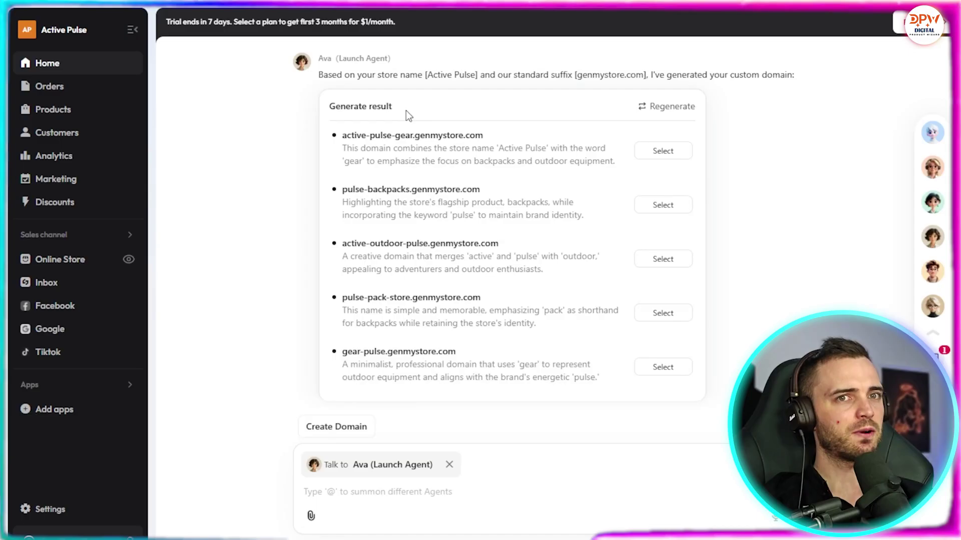
click(663, 151)
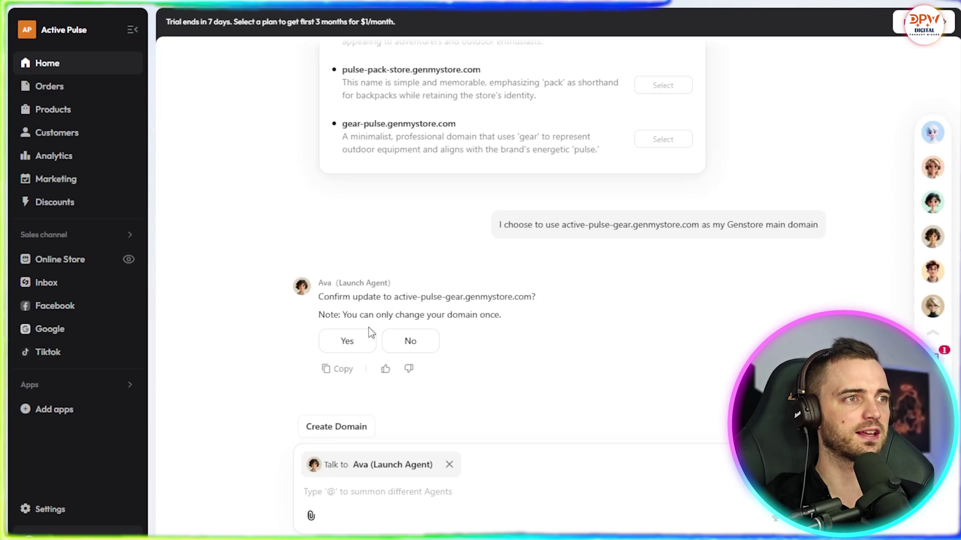
click(347, 343)
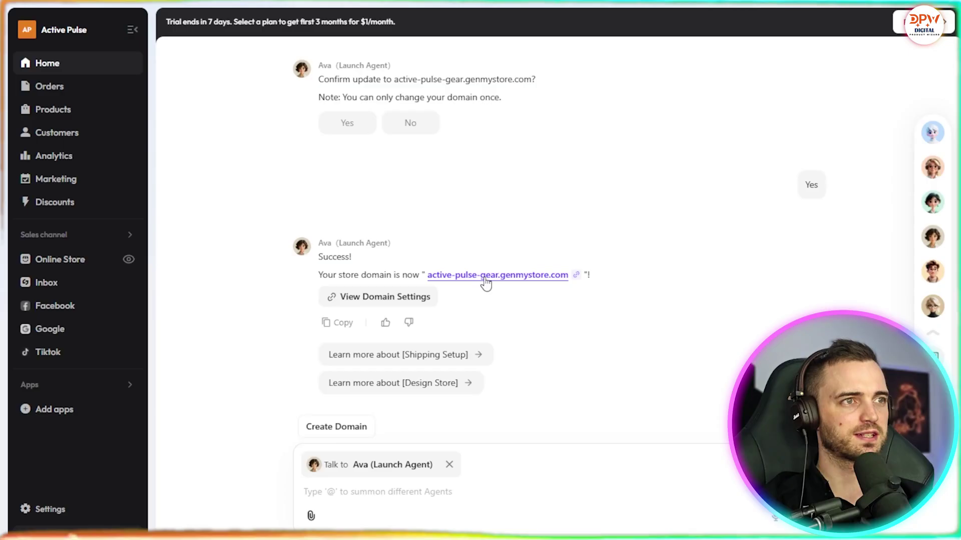
click(383, 300)
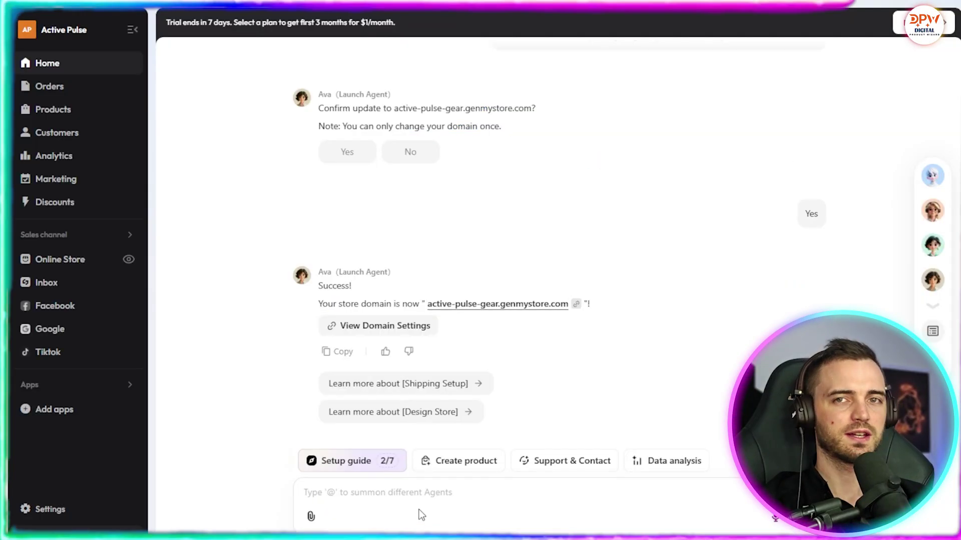
Step: Choose Payment Setup from the Setup guide checklist
click(342, 463)
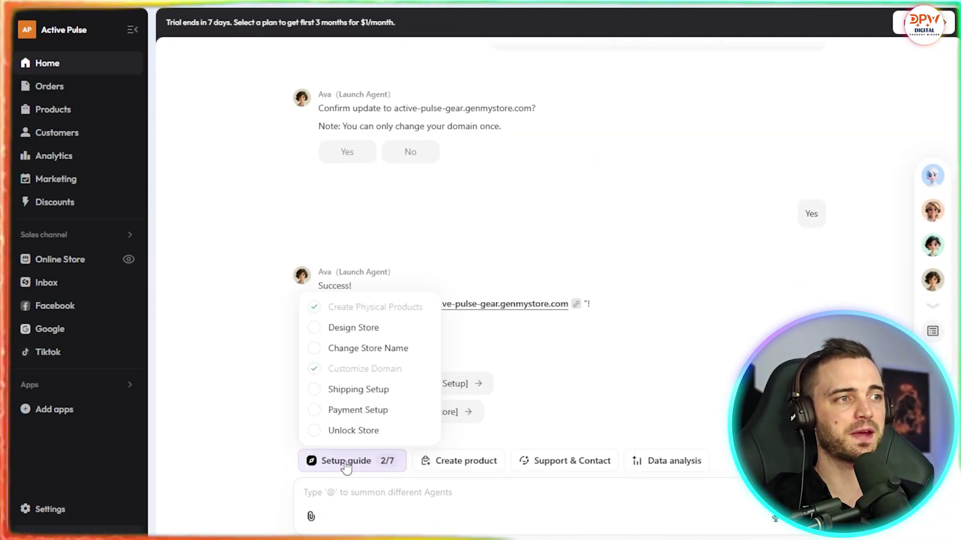
click(331, 410)
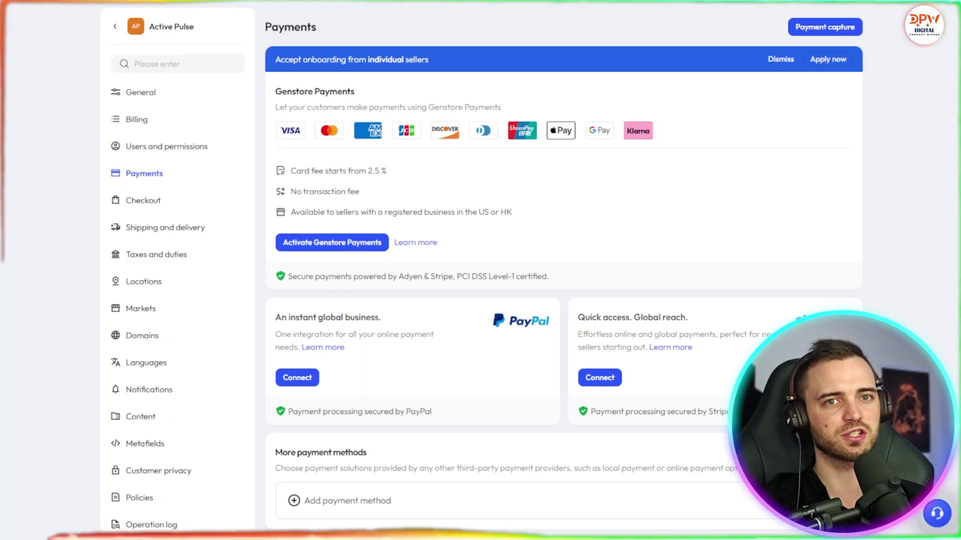
Step: Connect a PayPal account from the PayPal card and return to Genstore.ai
click(288, 381)
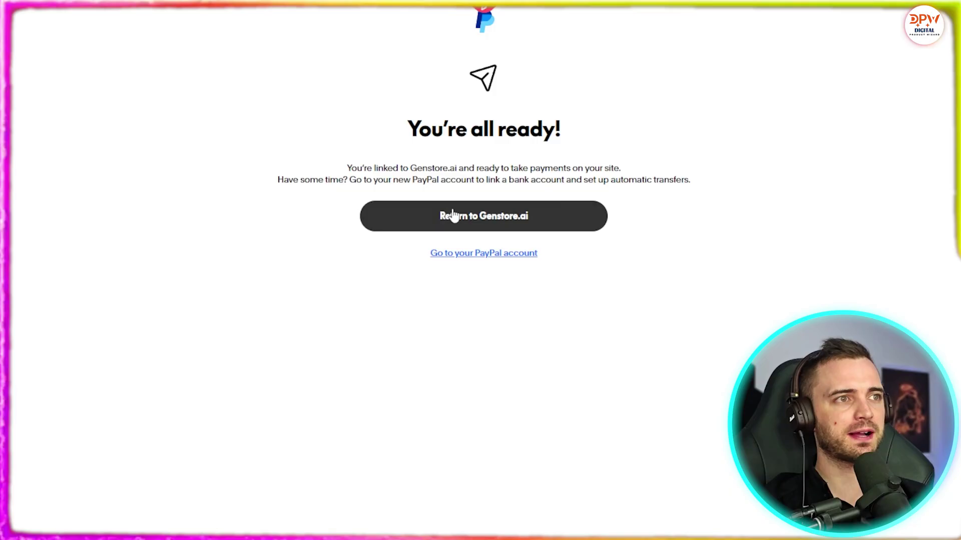
click(498, 223)
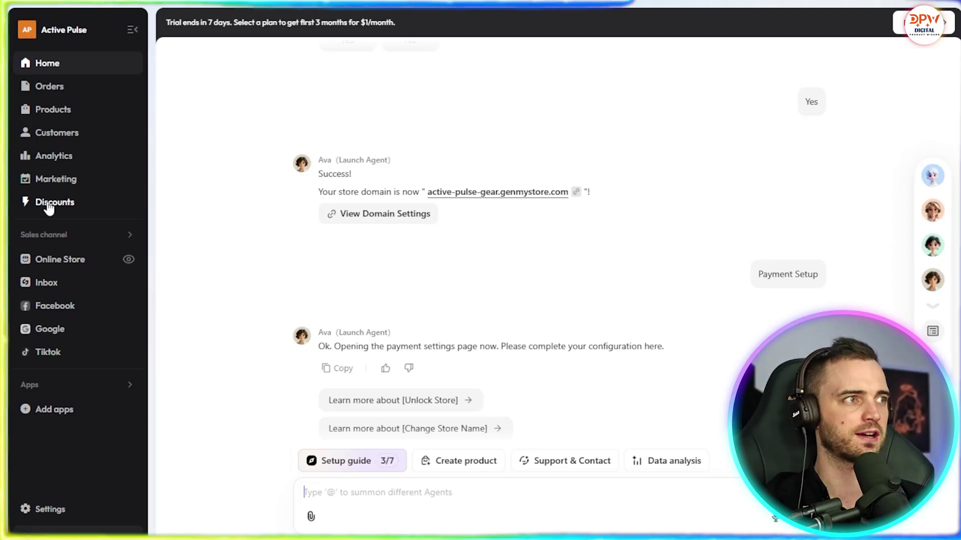
Step: Preview the current Drive theme from Online Store > Themes and scroll its product grid
click(61, 263)
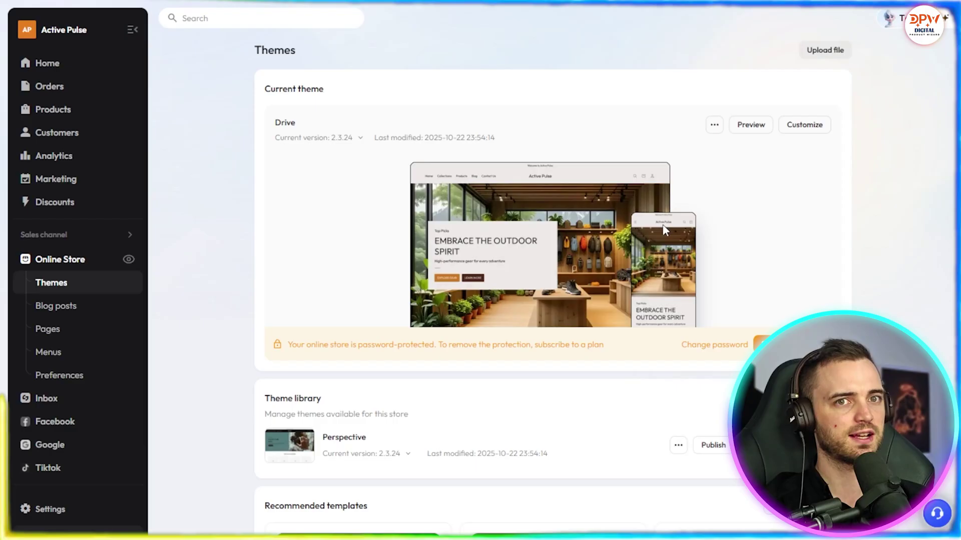
click(751, 126)
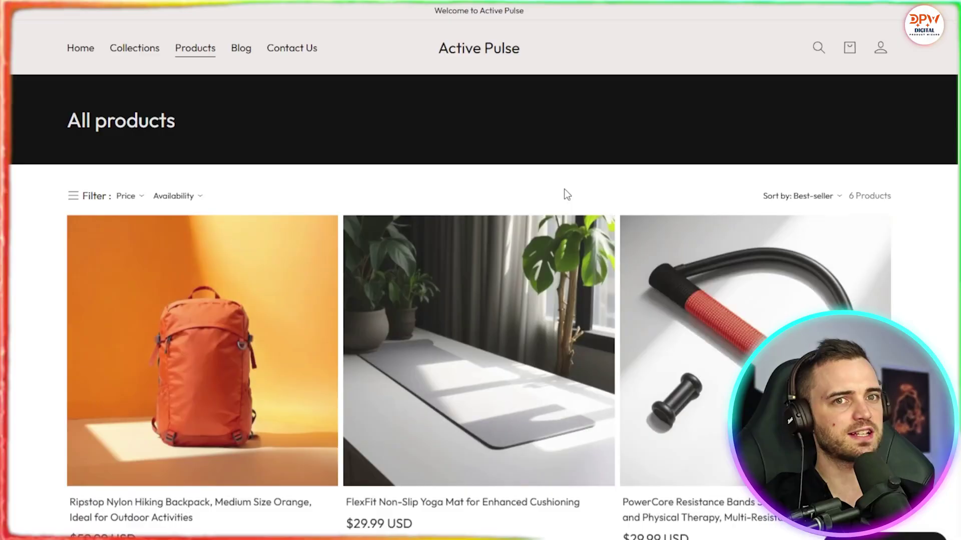
scroll(415, 114, down, 5)
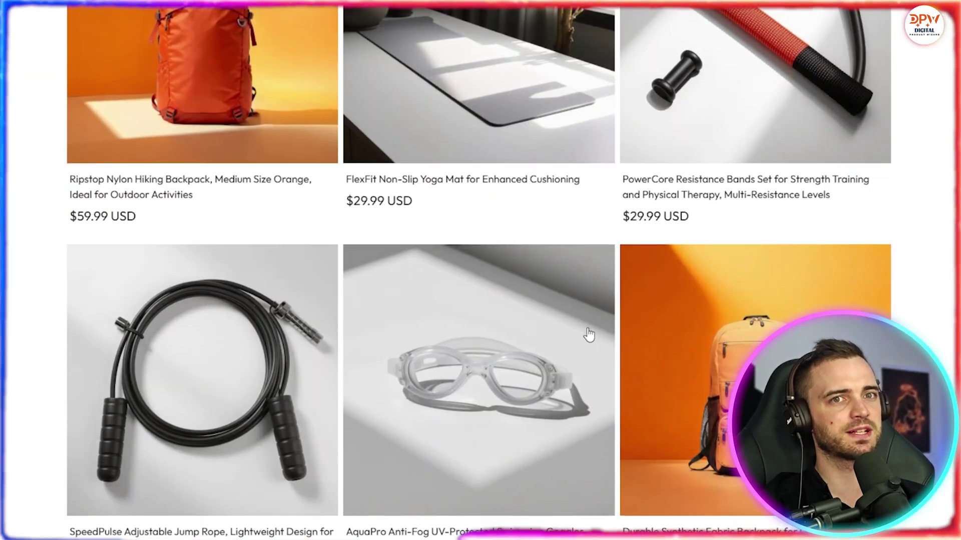
scroll(587, 335, up, 4)
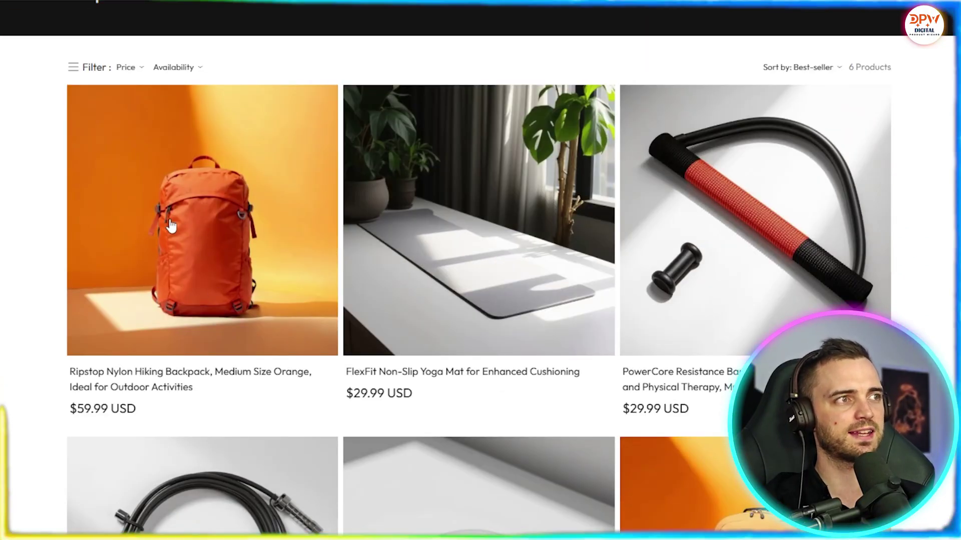
Step: Open the orange Ripstop Nylon Hiking Backpack product page and scroll through it
click(204, 213)
scroll(798, 252, down, 2)
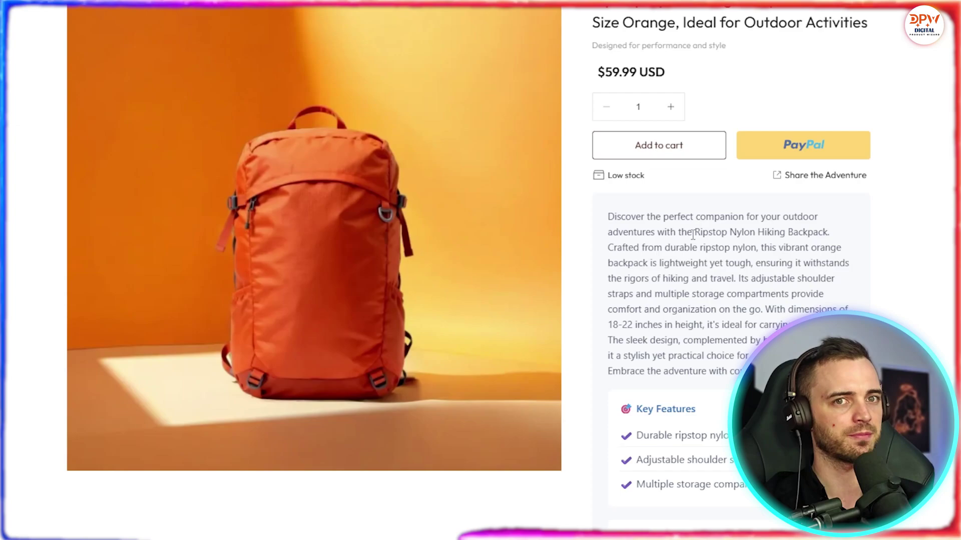
scroll(601, 212, down, 8)
scroll(599, 208, down, 5)
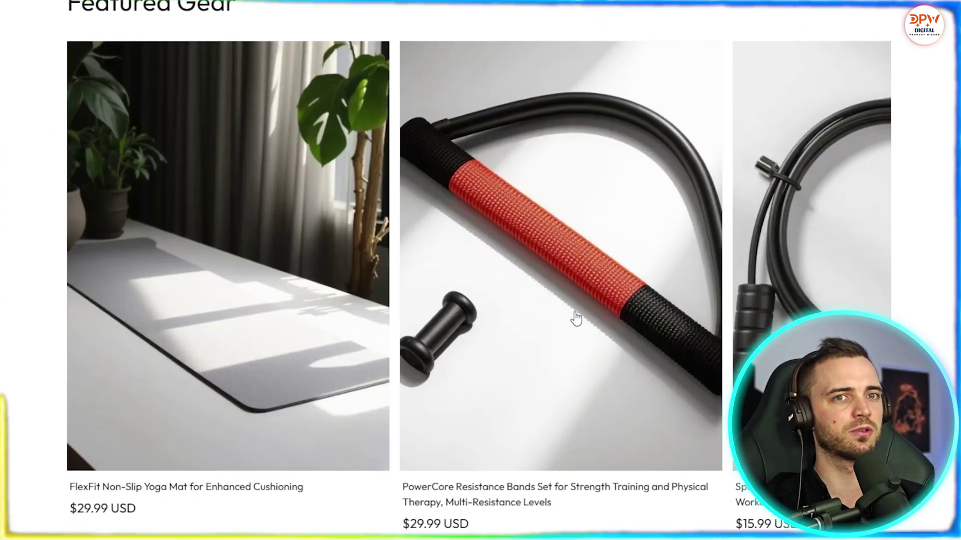
scroll(574, 316, up, 12)
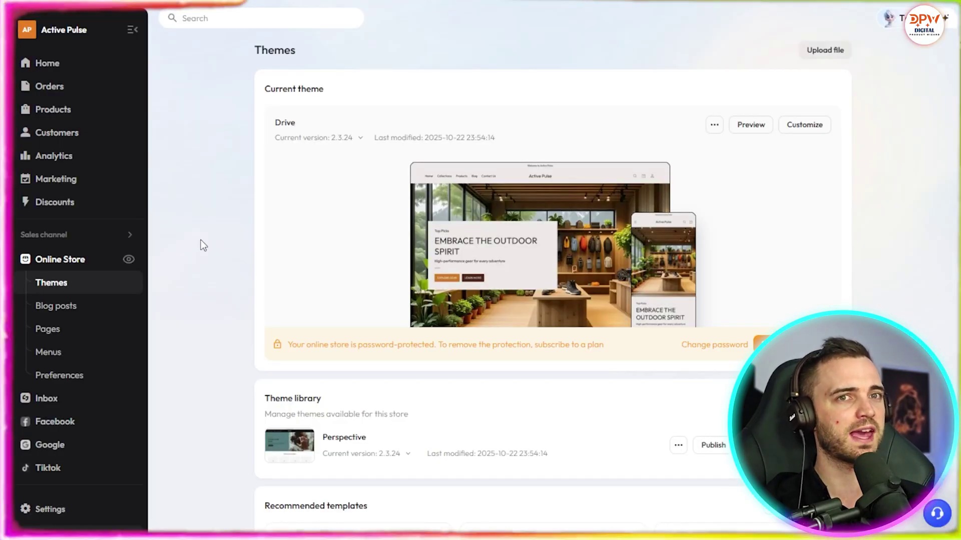
Step: Scroll down the Themes page through the Recommended templates
scroll(218, 260, down, 5)
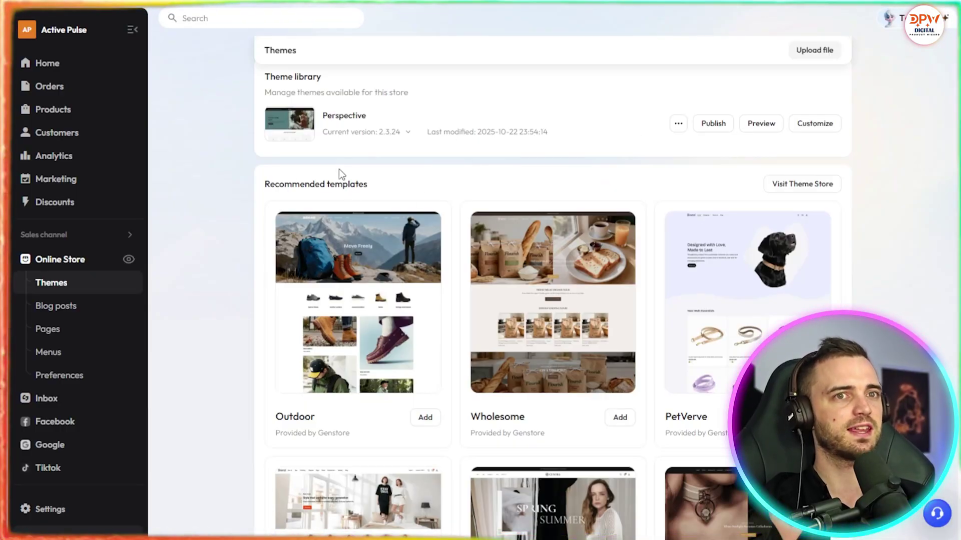
scroll(255, 185, down, 10)
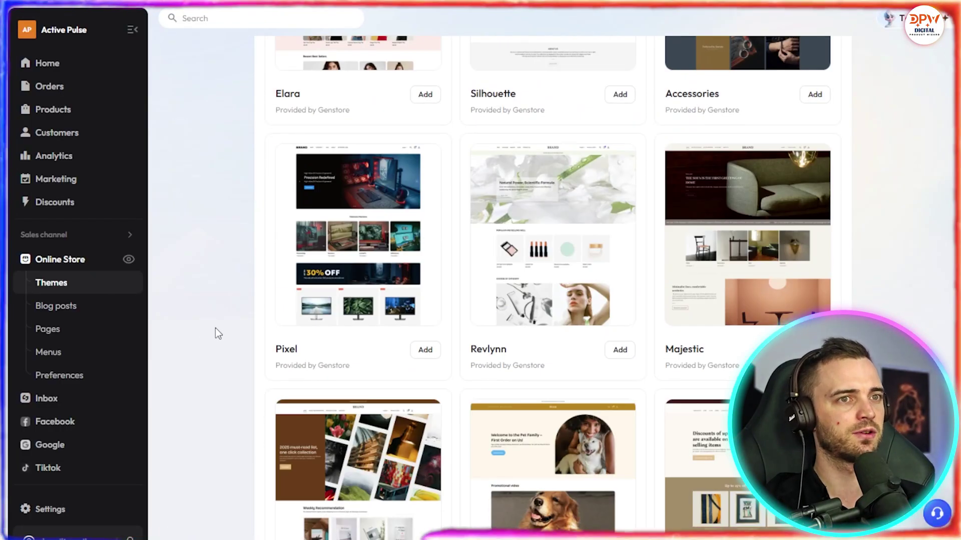
scroll(208, 330, down, 4)
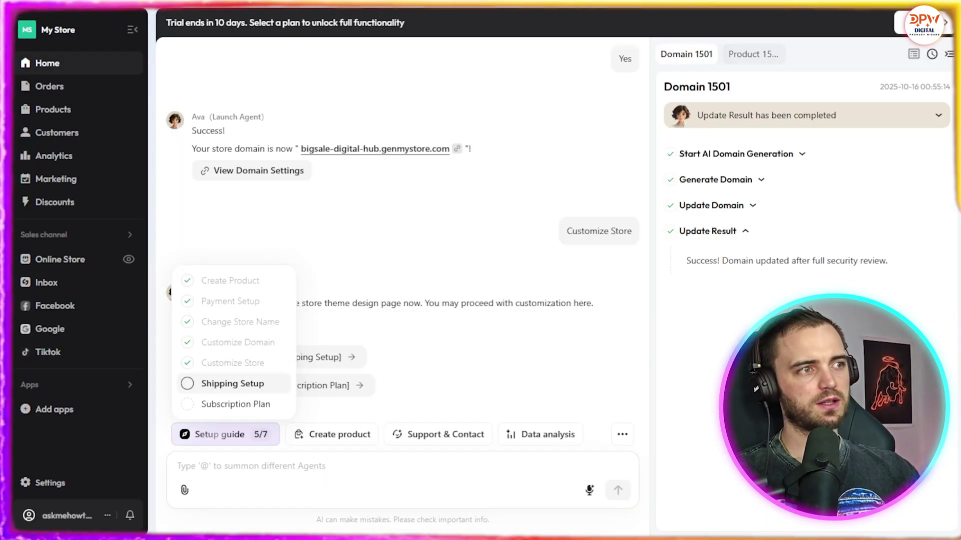
Step: Start Shipping Setup from the guide, then scroll the Oasis Themes page's recommended templates
click(233, 383)
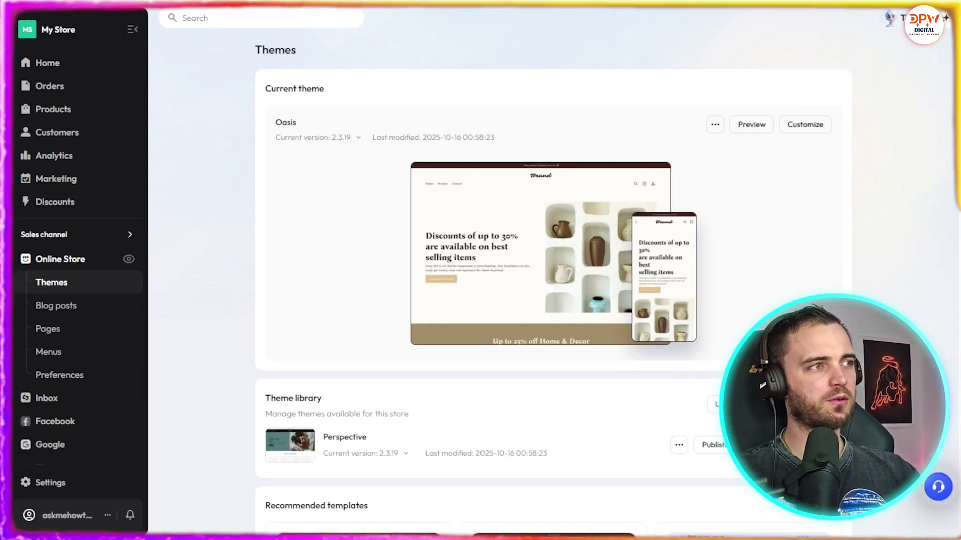
scroll(553, 276, down, 5)
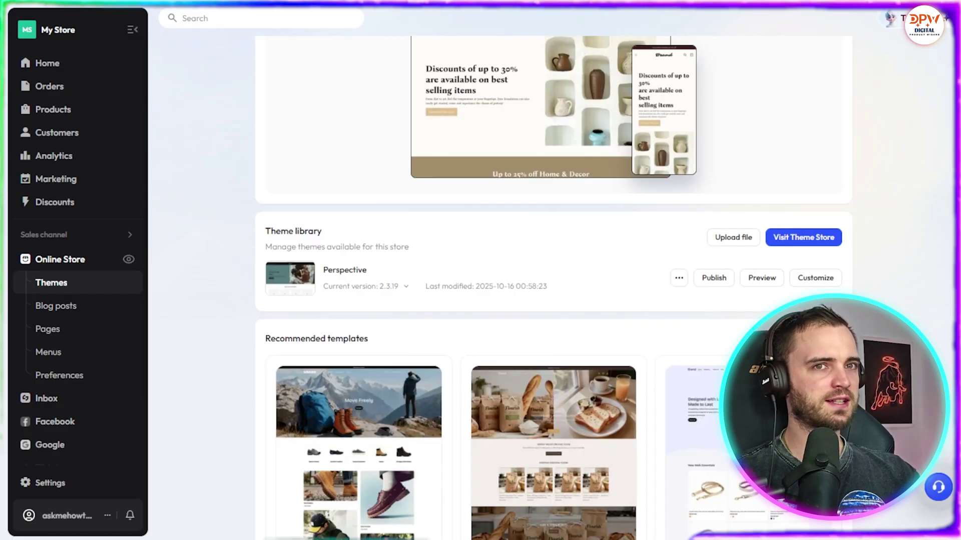
scroll(553, 275, down, 10)
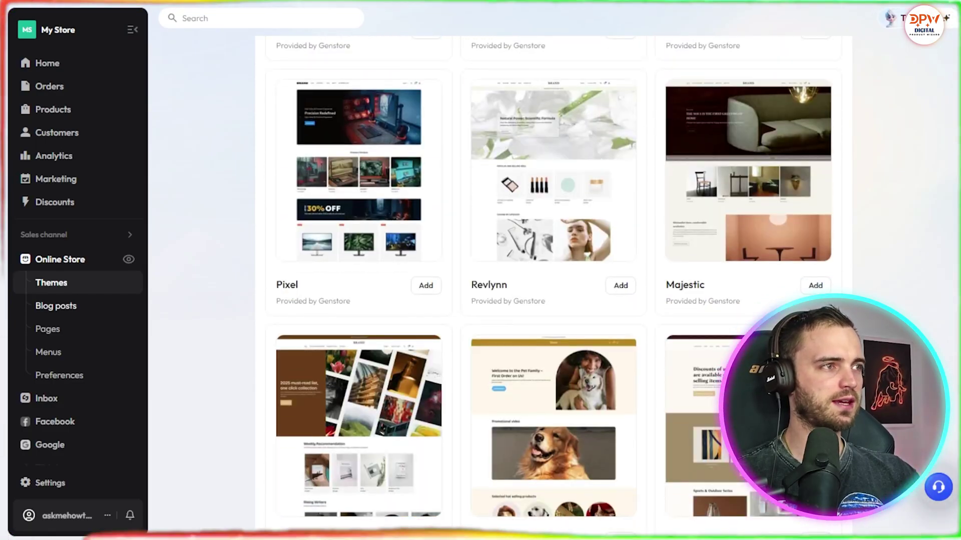
Step: Visit the online store's Blog posts, Pages, Menus and Preferences sections
click(56, 306)
click(47, 328)
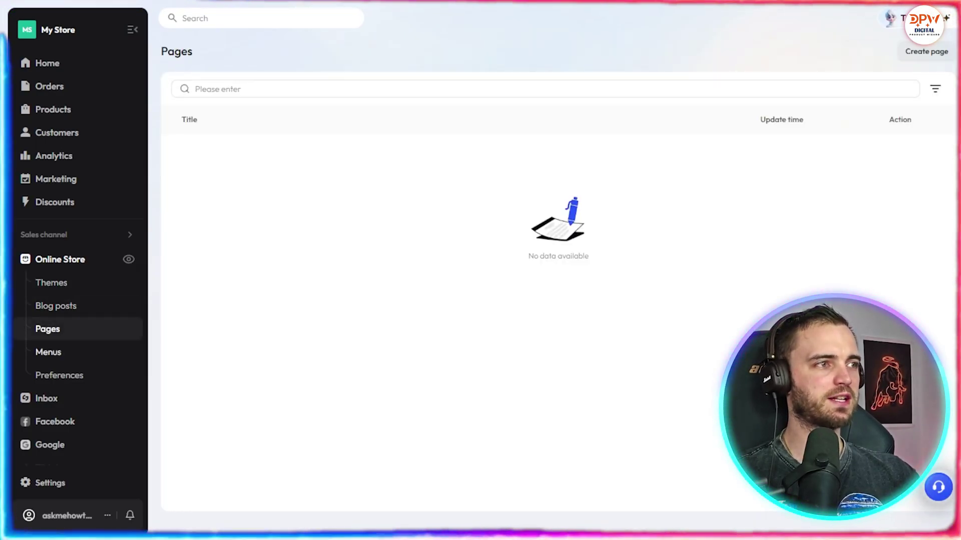
click(48, 352)
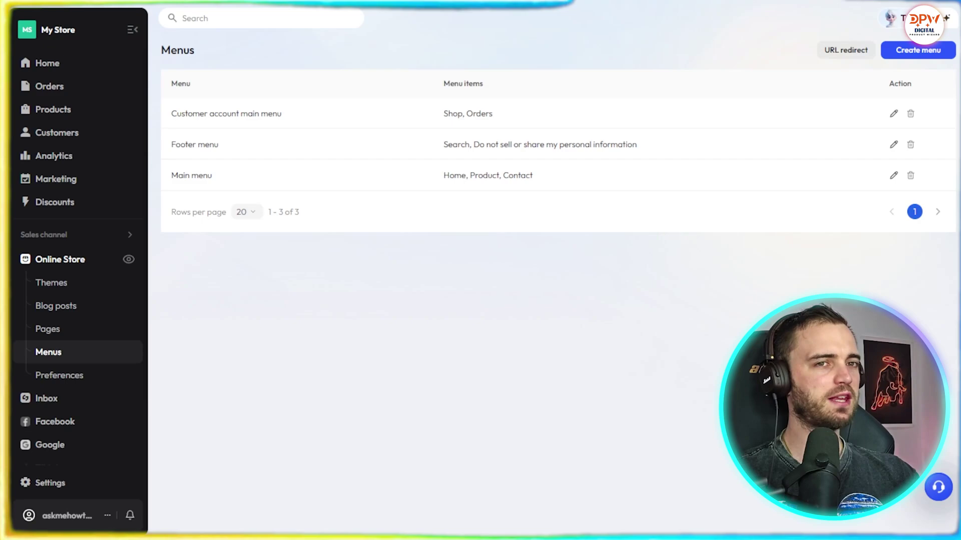
click(59, 375)
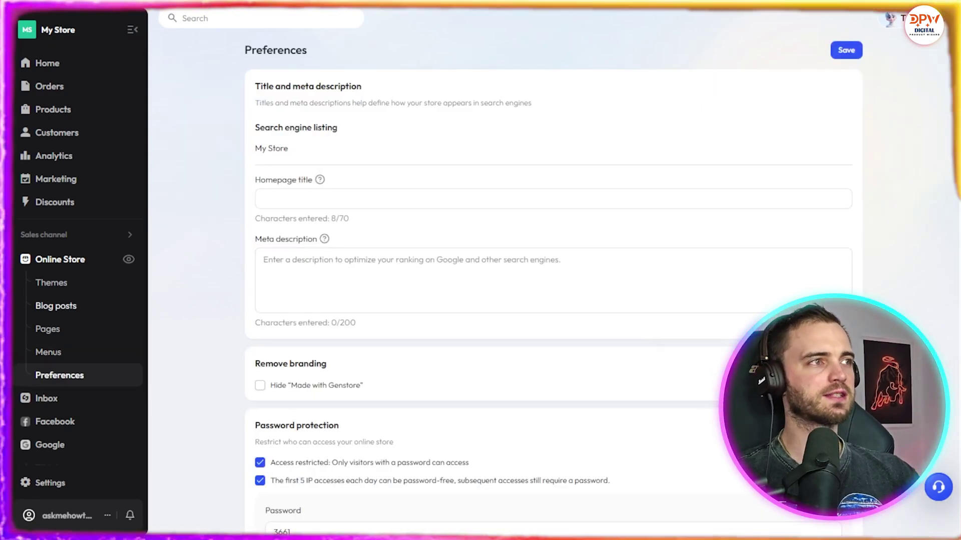
Step: Go through Orders, Shipping and Draft orders, ending on the Products list
click(49, 86)
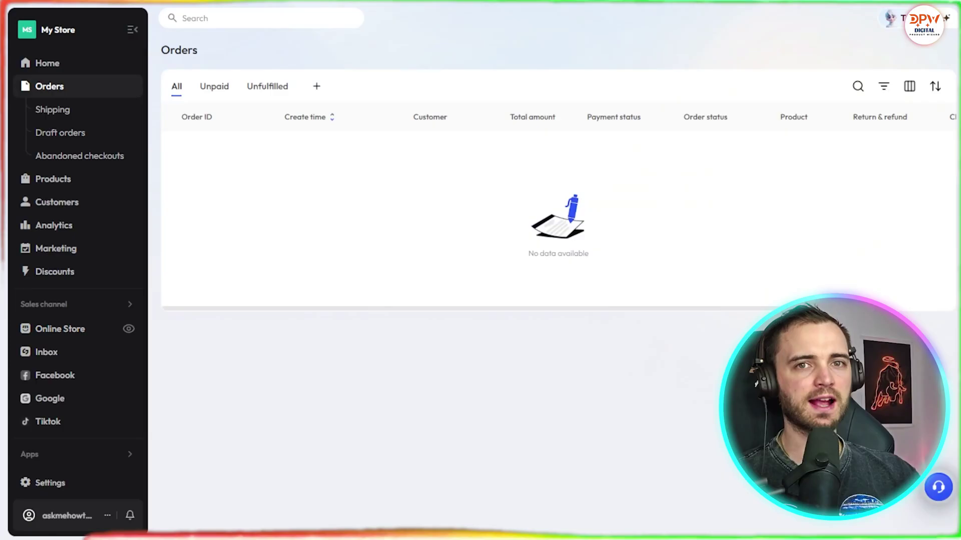
click(52, 110)
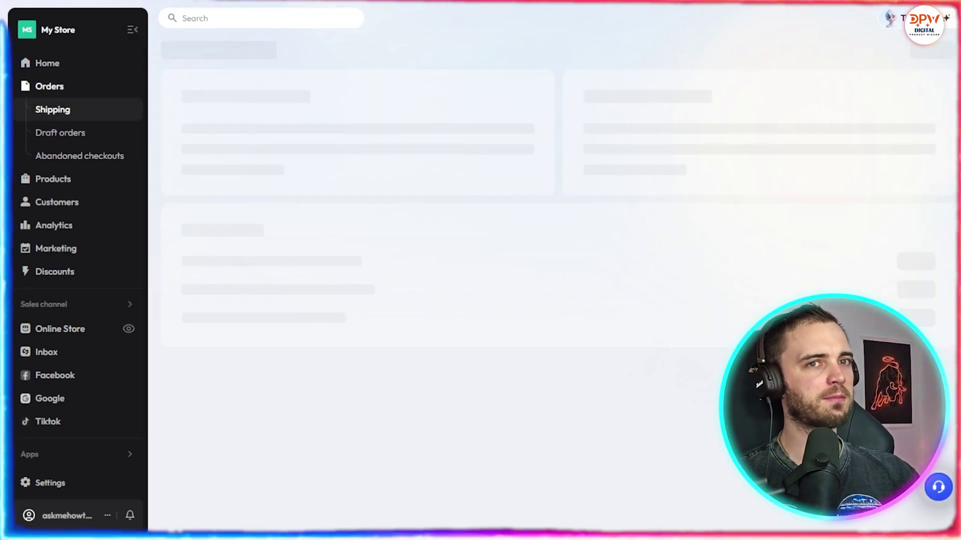
click(60, 132)
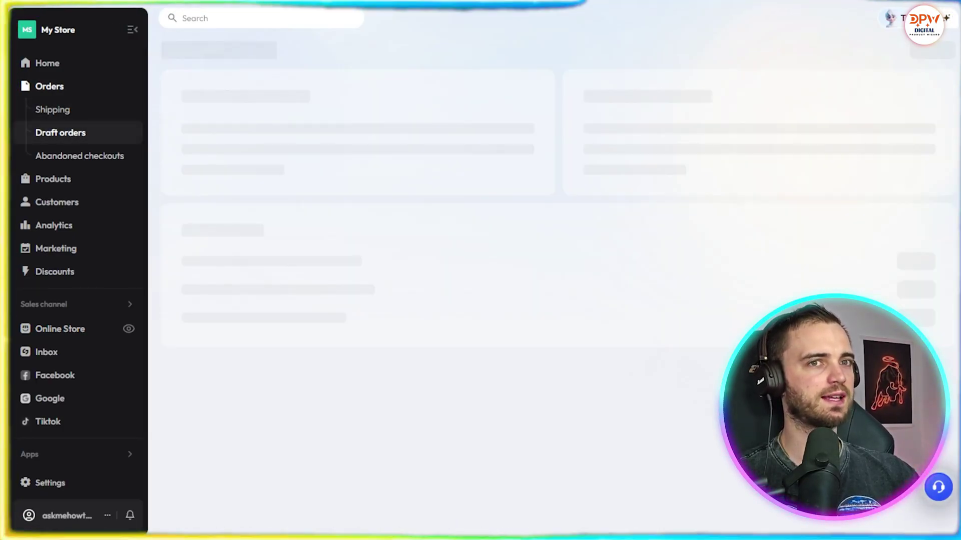
click(53, 178)
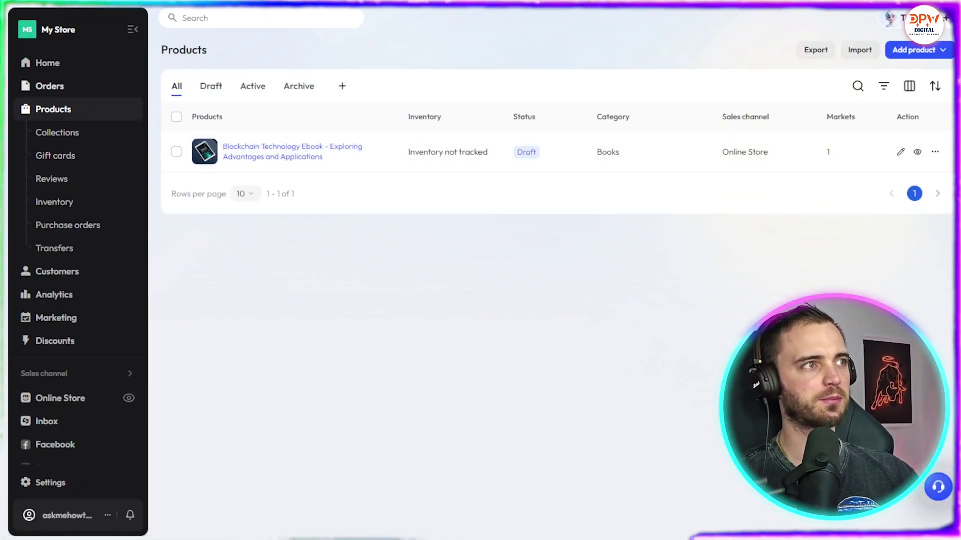
Step: Browse the customers list, customer segments, loyalty program setup and store analytics overview
click(57, 271)
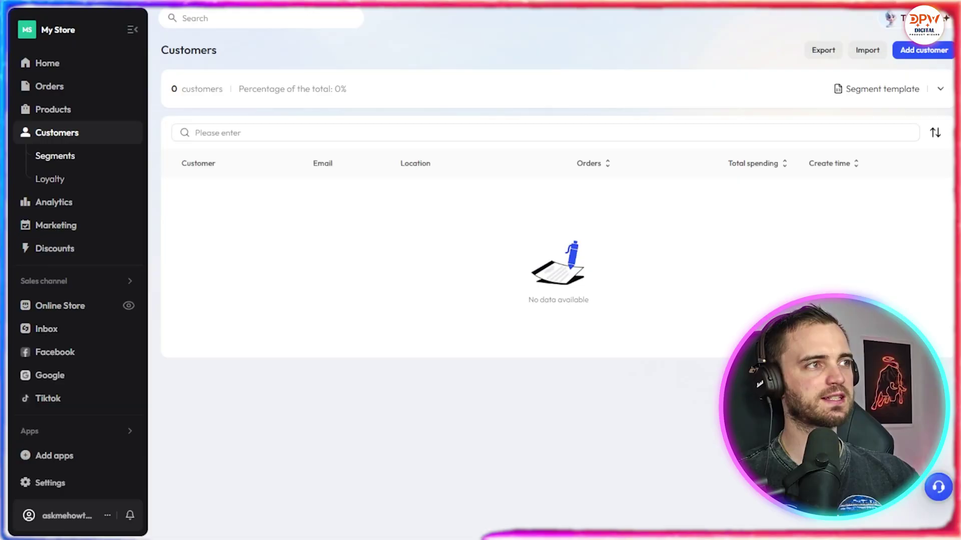
click(55, 155)
click(50, 178)
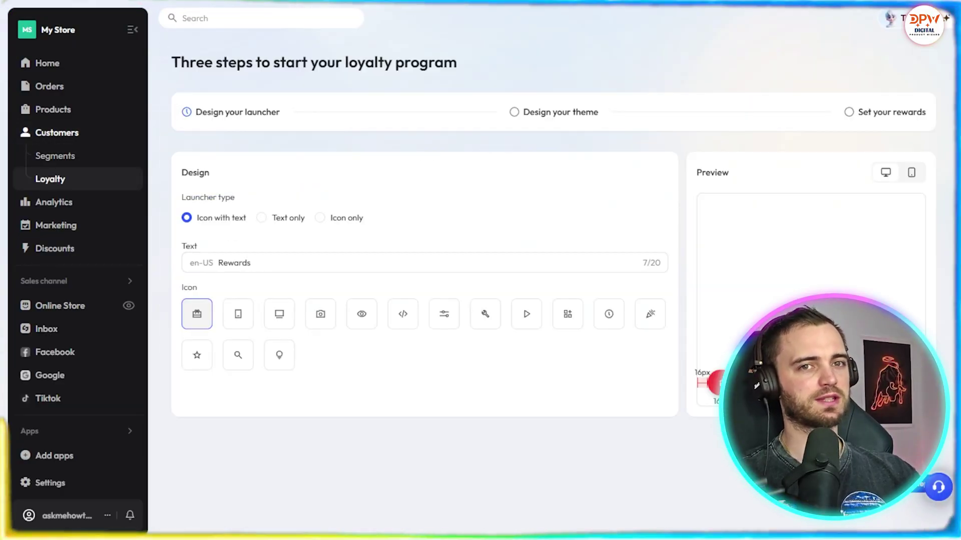
click(53, 202)
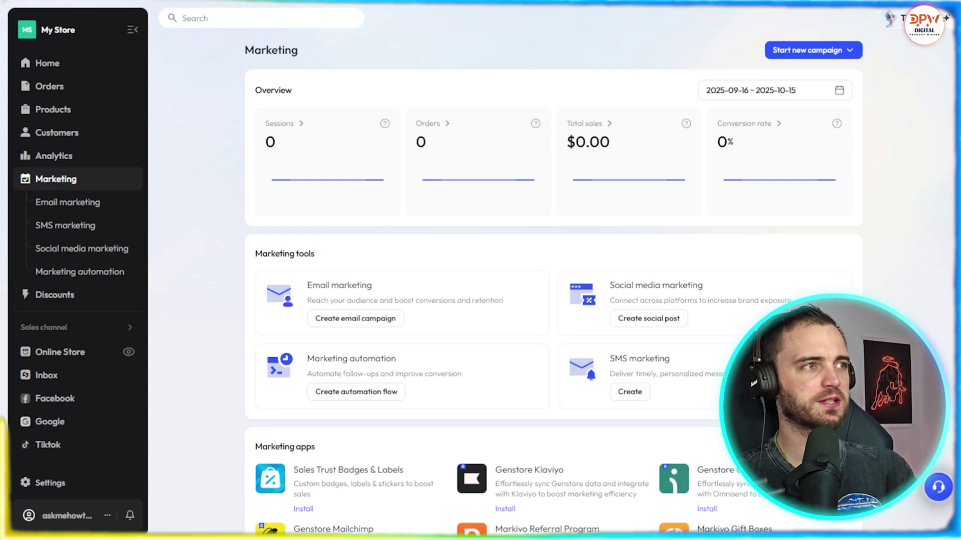
Step: Browse the Email, SMS and Social media marketing pages, then review the automation templates such as Recover abandoned checkout
click(67, 202)
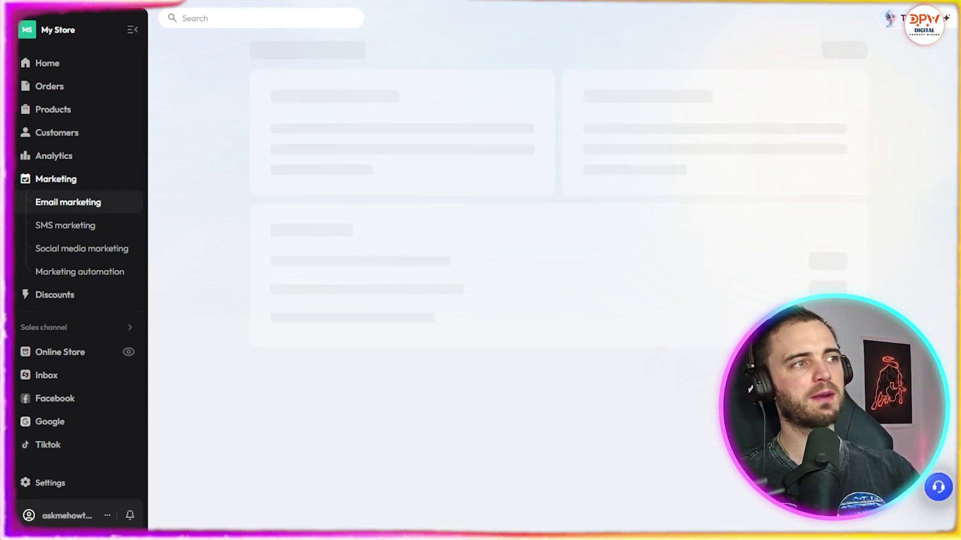
click(65, 226)
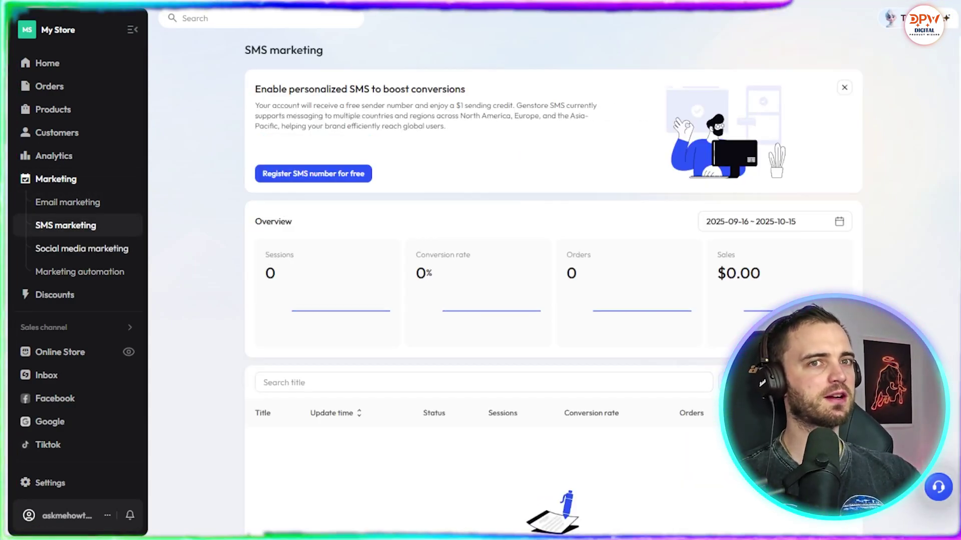
click(81, 248)
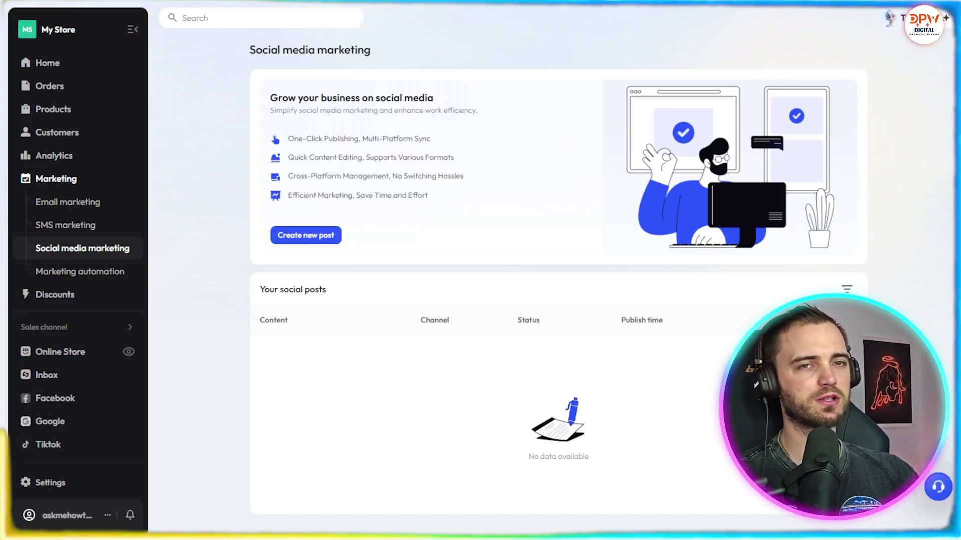
click(80, 272)
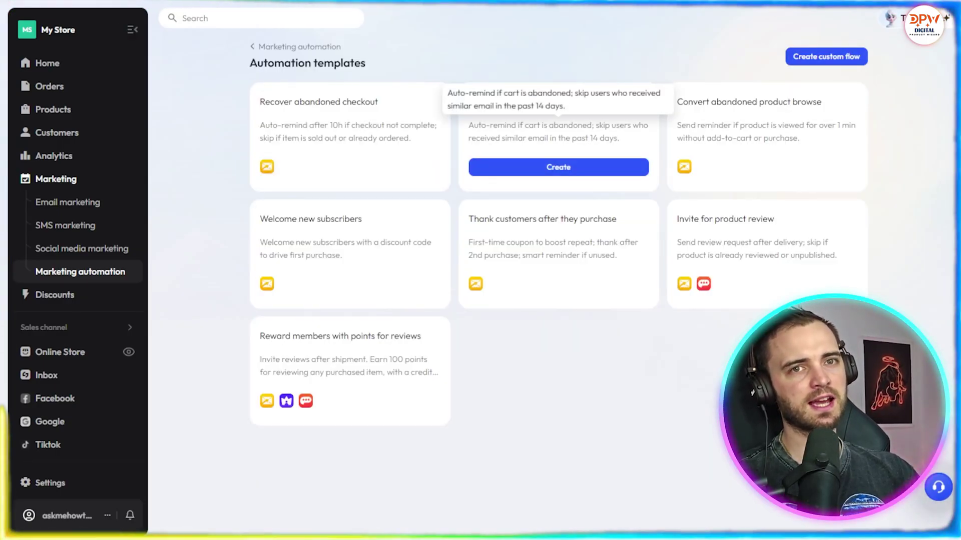
mouse_move(552, 249)
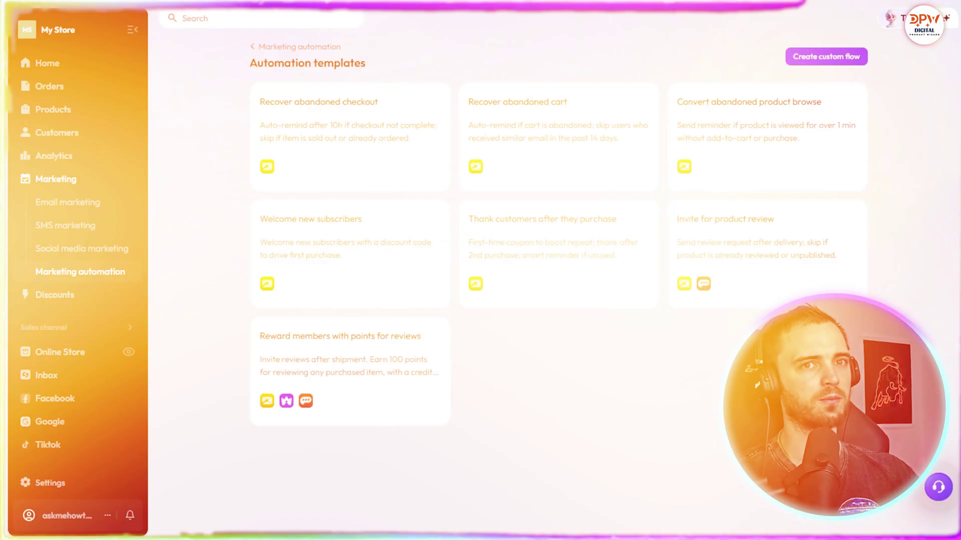
mouse_move(558, 132)
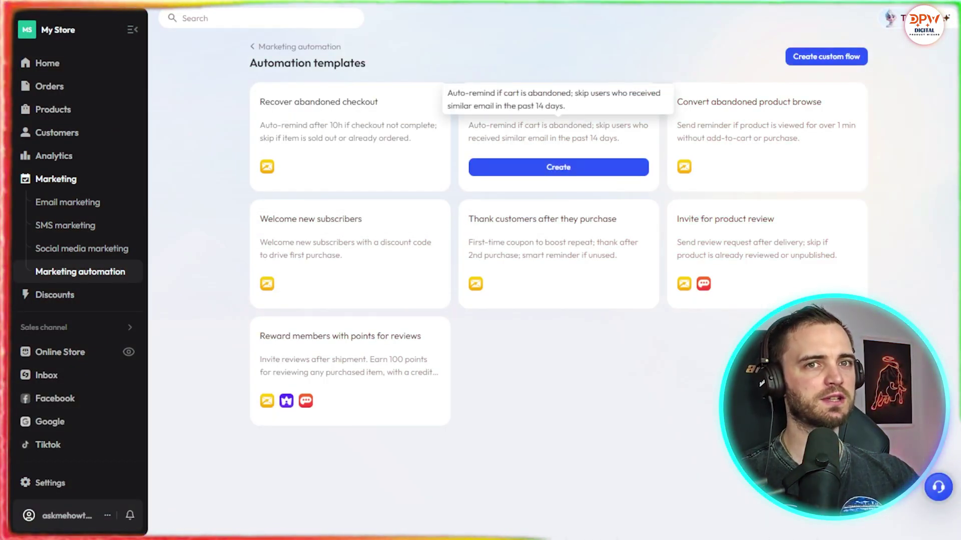